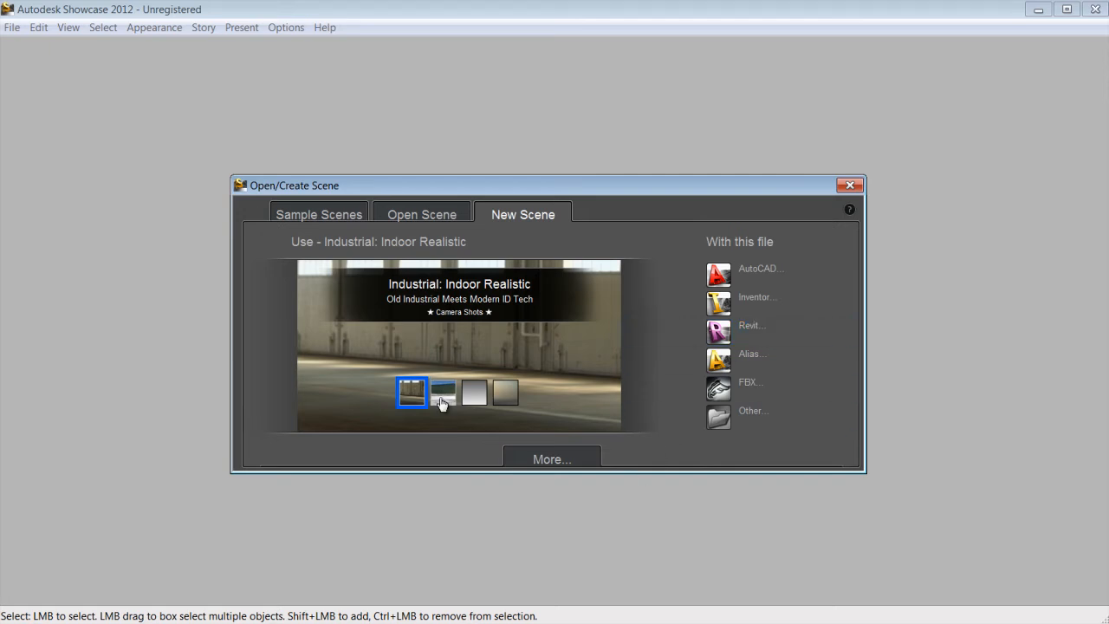
- Preview the available new-scene templates and choose Architectural: Outdoor Context for the scene
left_click(442, 401)
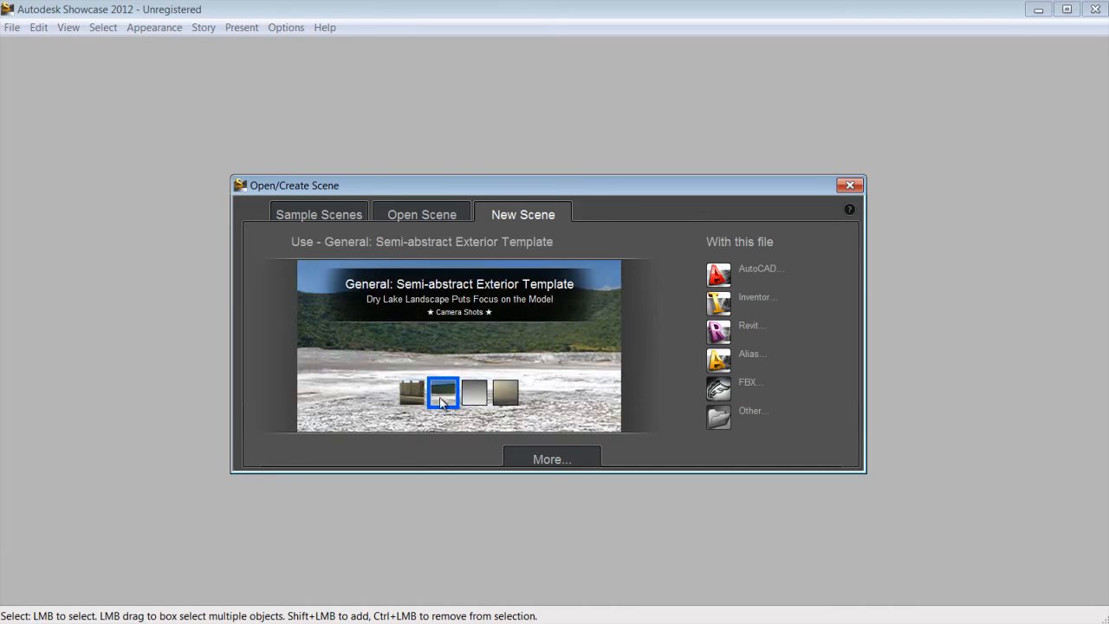
left_click(477, 401)
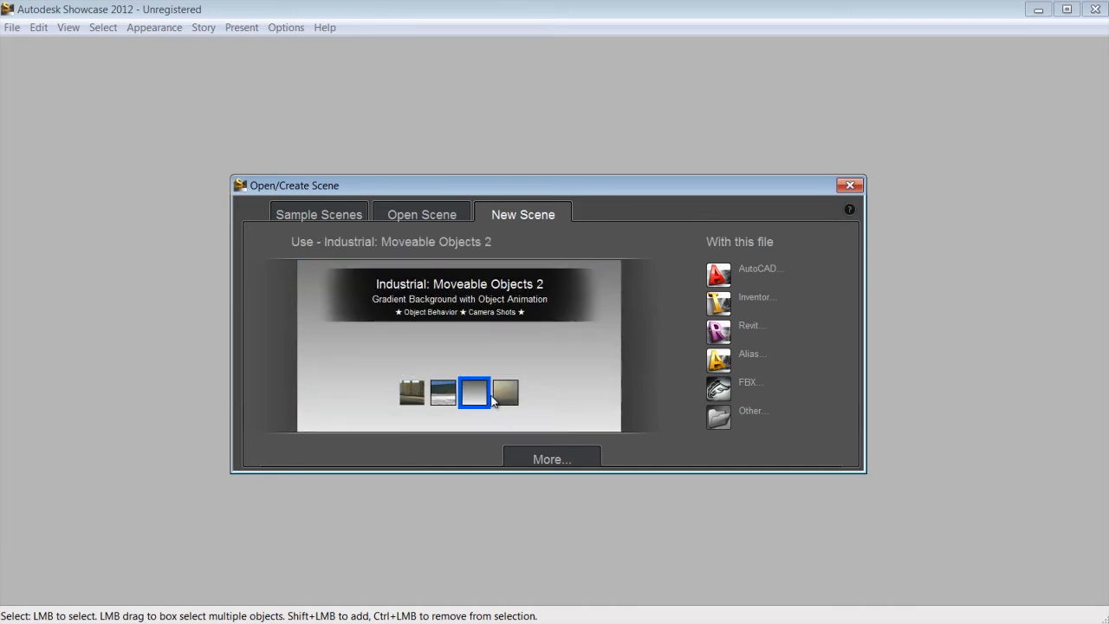
left_click(505, 397)
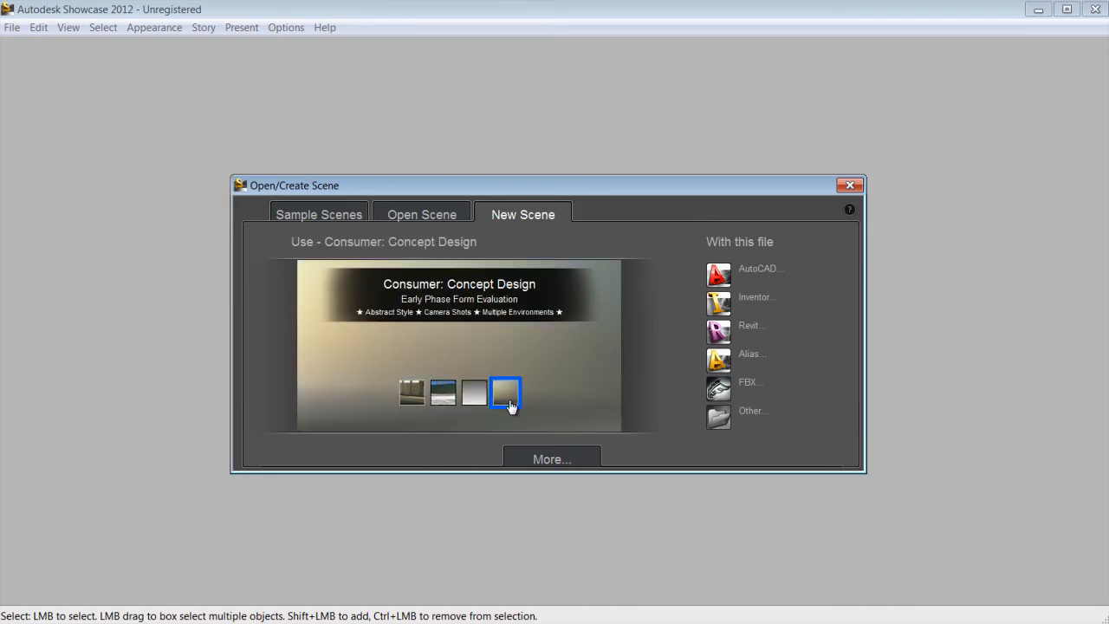
left_click(545, 459)
left_click(782, 434)
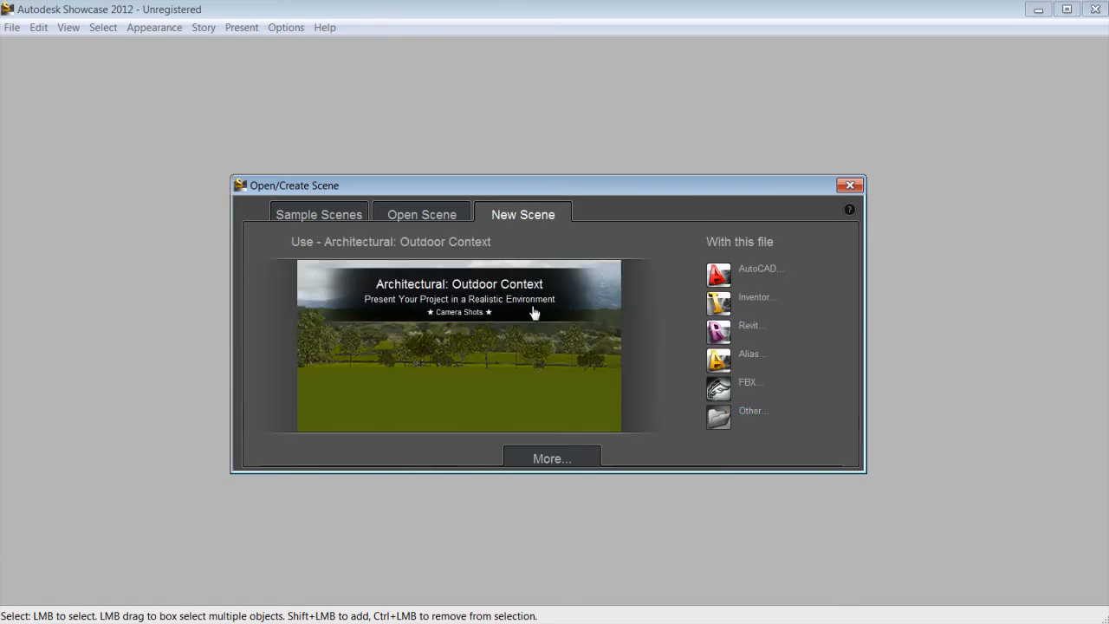
- Import the Revit model file Audubon_Project2012.fbx into the new scene
left_click(742, 333)
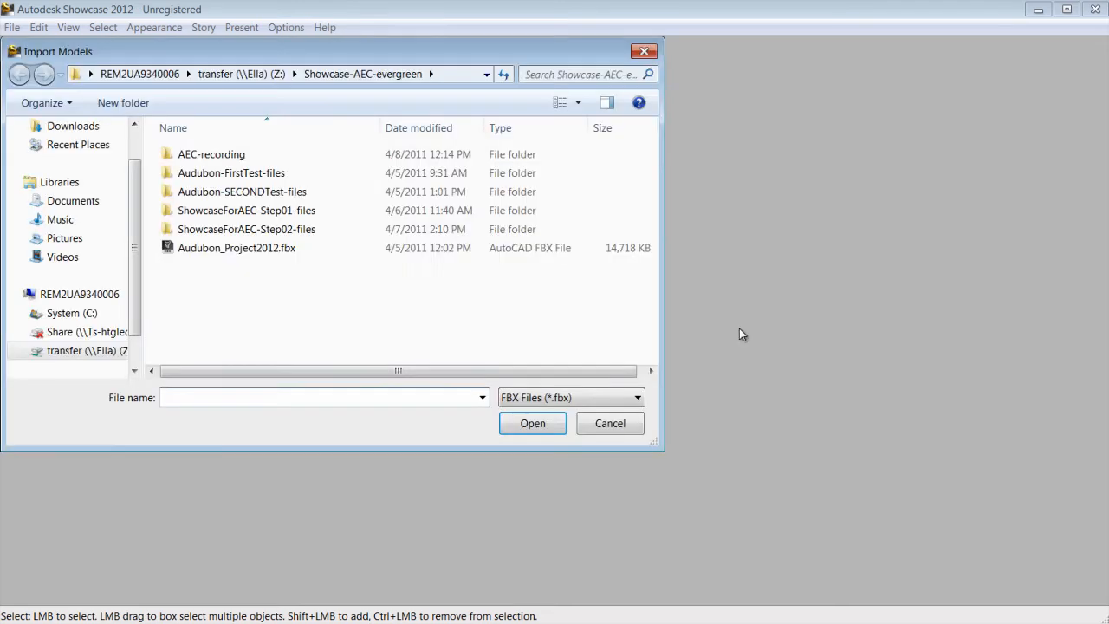
left_click(265, 253)
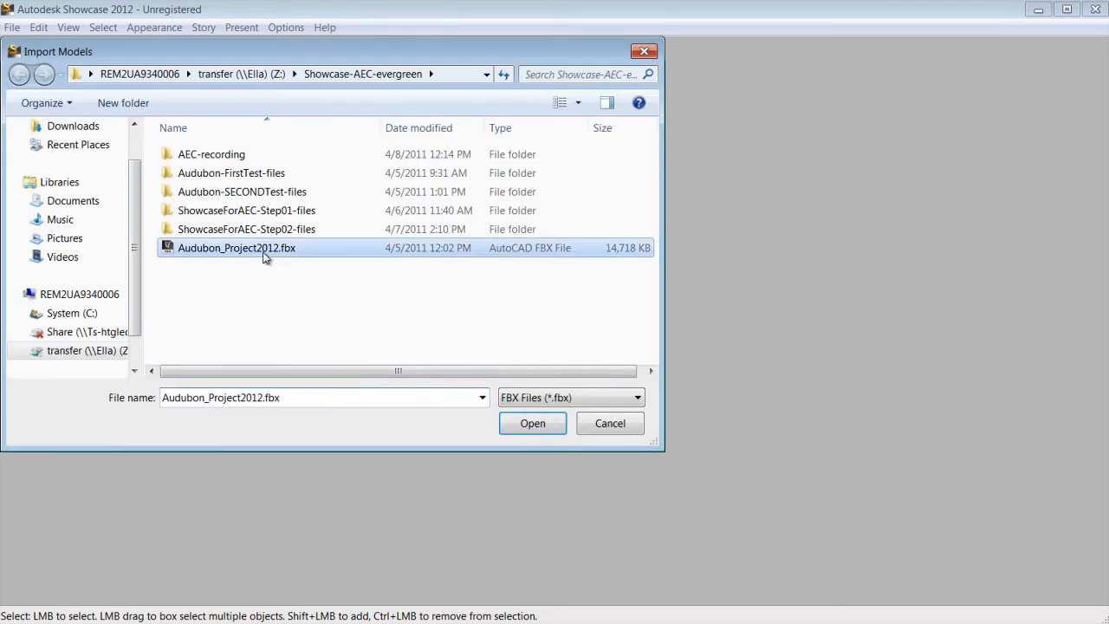
left_click(533, 423)
left_click(569, 372)
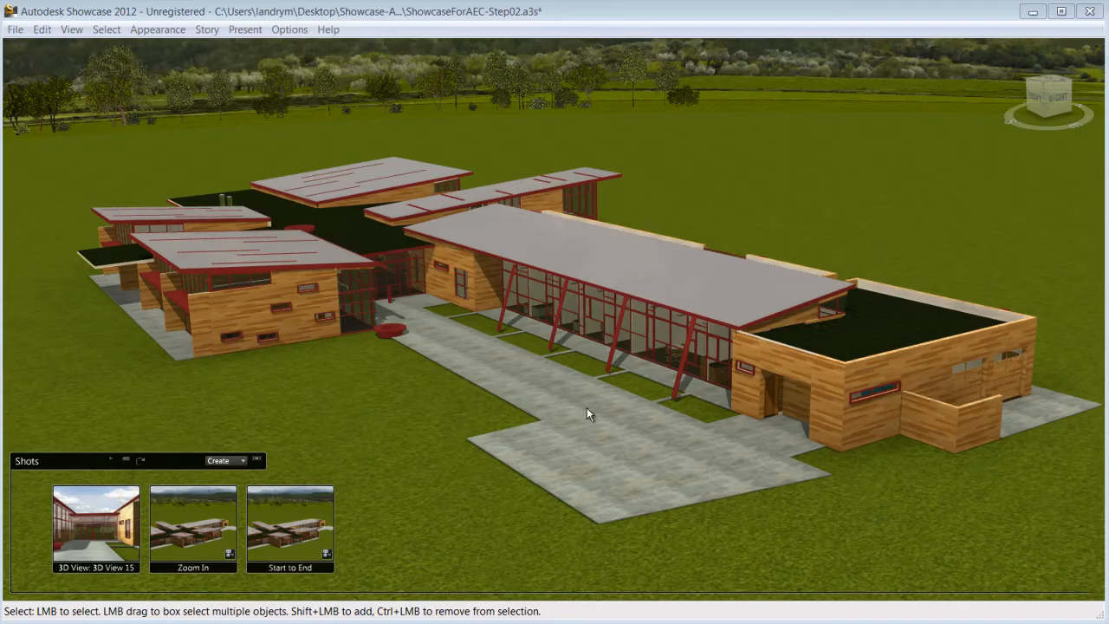
- Orbit around the building and play the 3D View 15, Zoom In and Start to End shots
left_click_drag(554, 364, 486, 304)
left_click(112, 527)
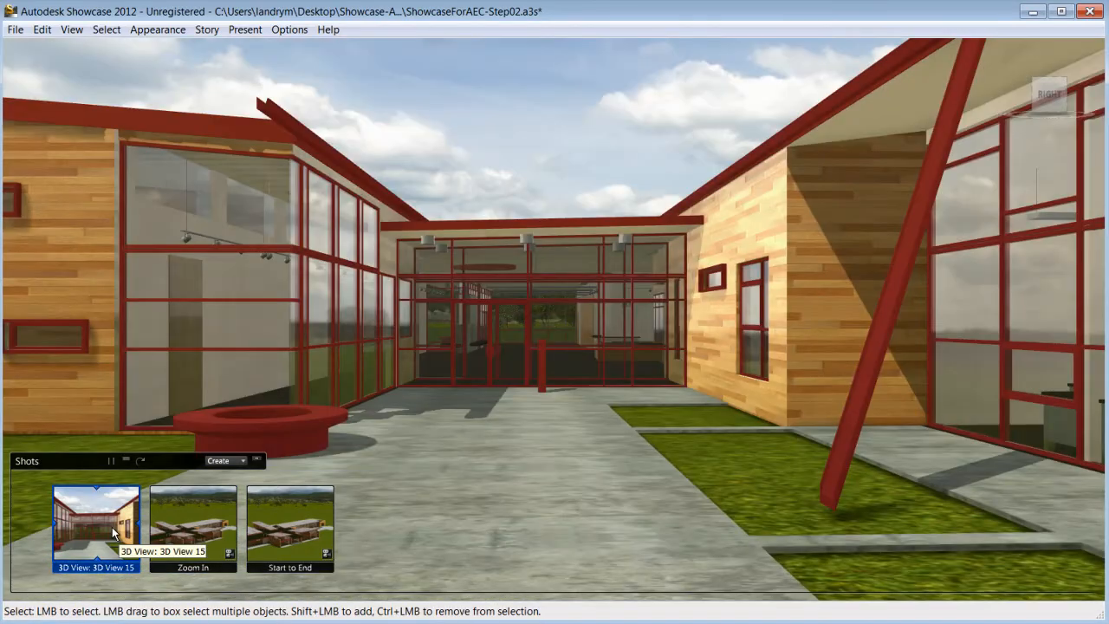
left_click(209, 528)
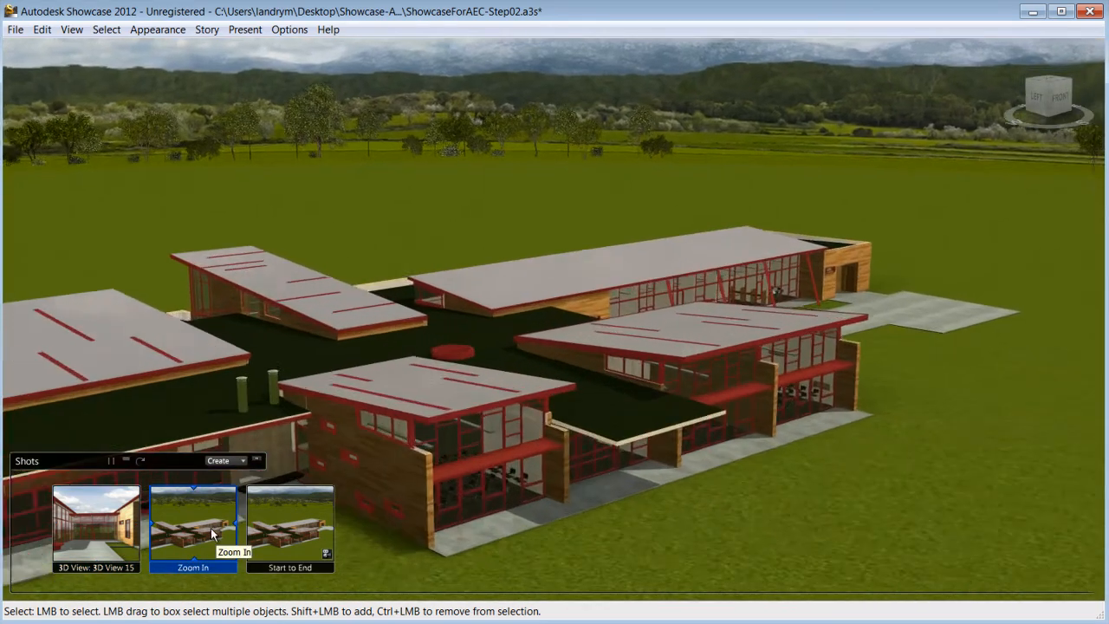
left_click(303, 530)
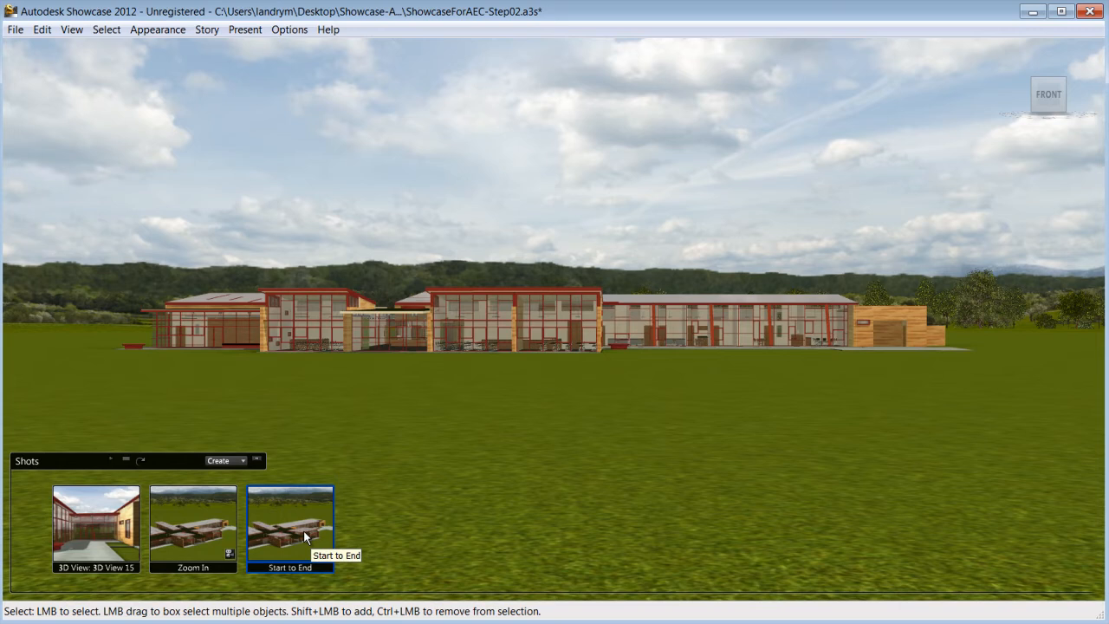
- From the 3D View 15 shot, walk into the building and save still shots of the classroom and reception desk to hotkeys 1 and 2
left_click(92, 523)
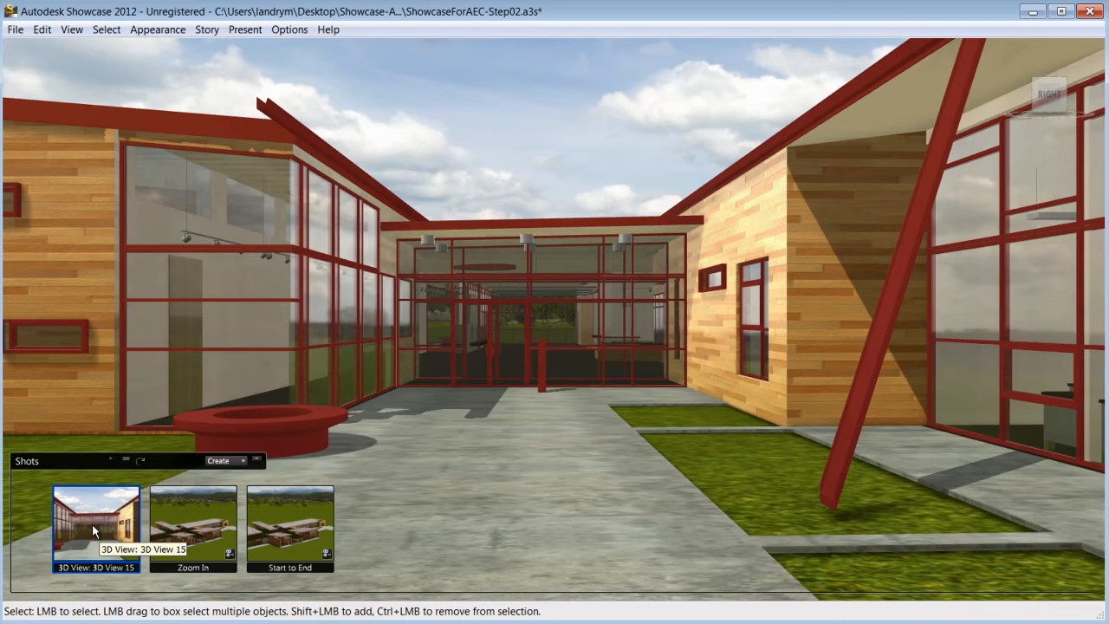
key("shift+w")
left_click_drag(497, 372, 477, 316)
left_click_drag(556, 433, 419, 487)
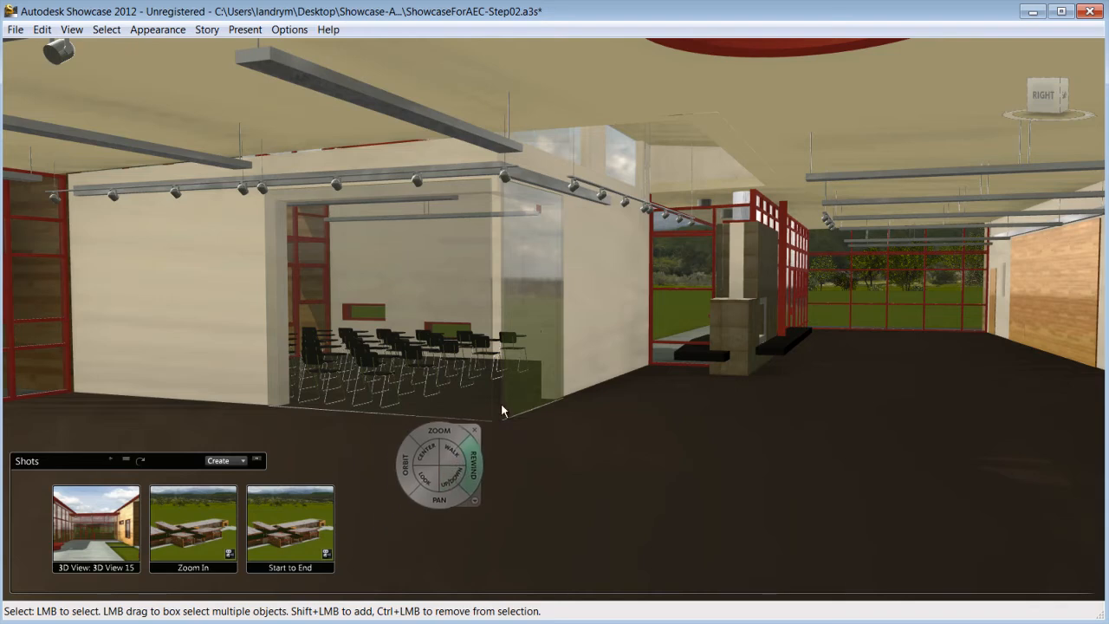
key("ctrl+1")
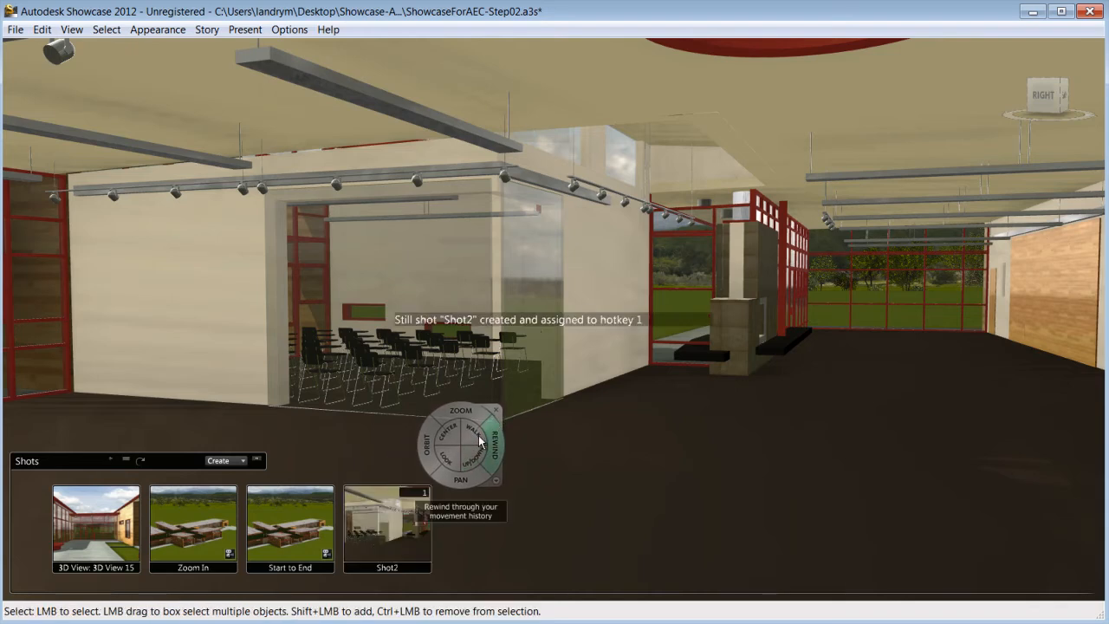
left_click_drag(451, 462, 957, 459)
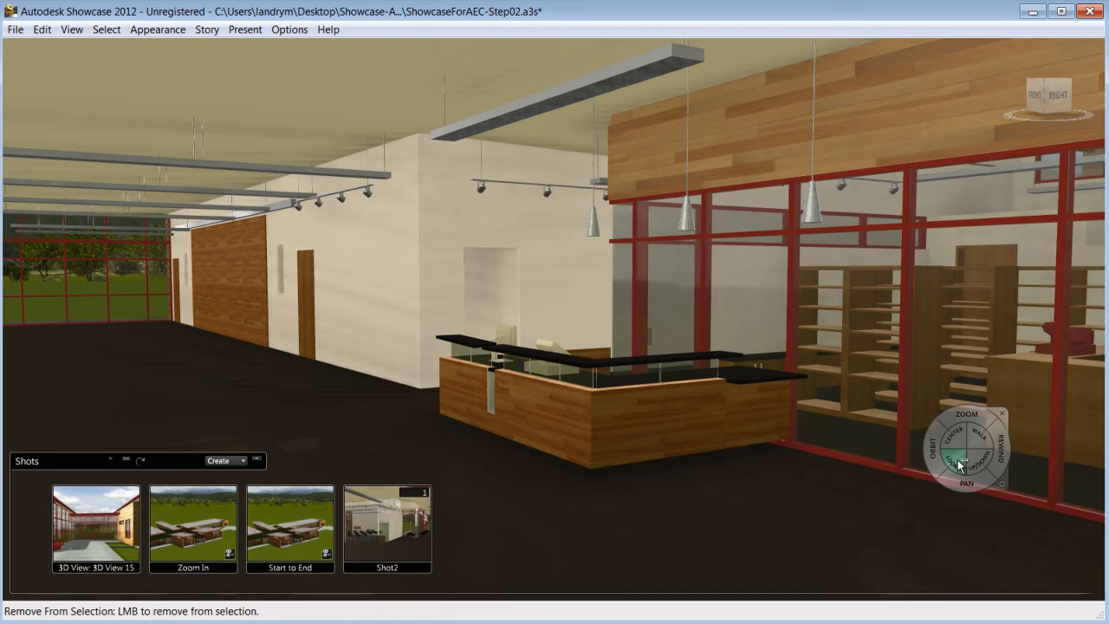
key("ctrl+2")
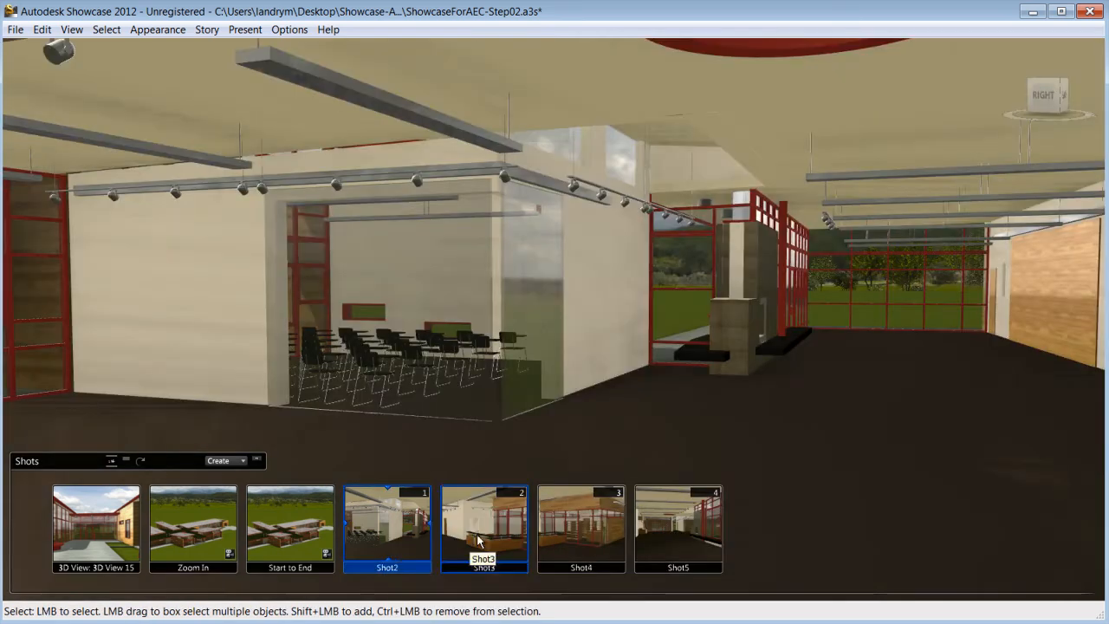
- Play the interior shots Shot3, Shot4 and Shot5, and return to the 3D View 15 shot
left_click(478, 540)
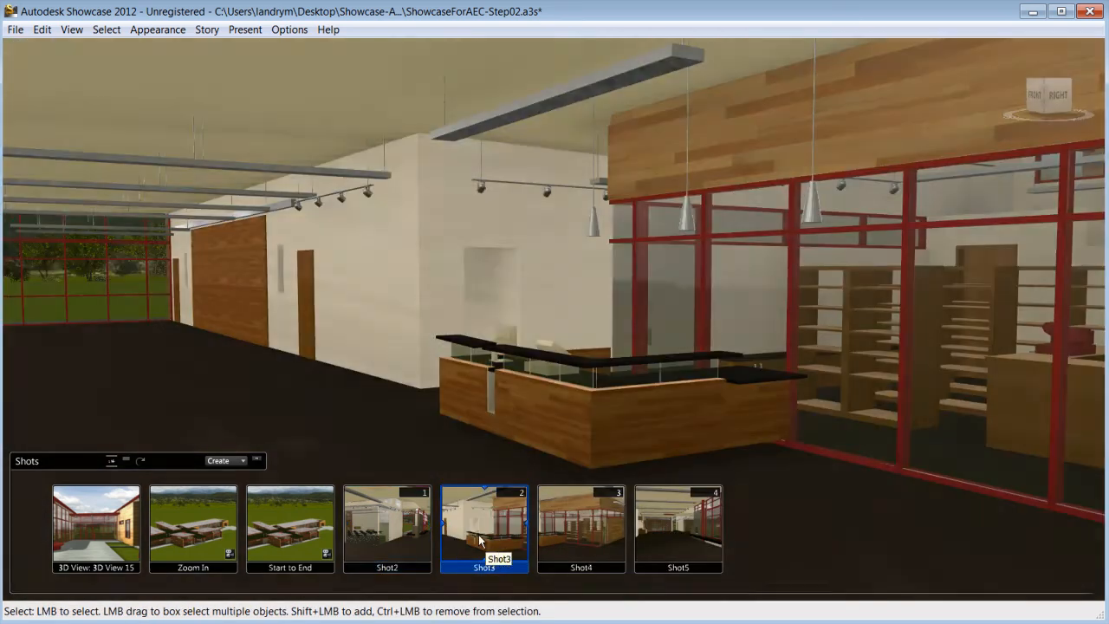
left_click(595, 536)
left_click(666, 537)
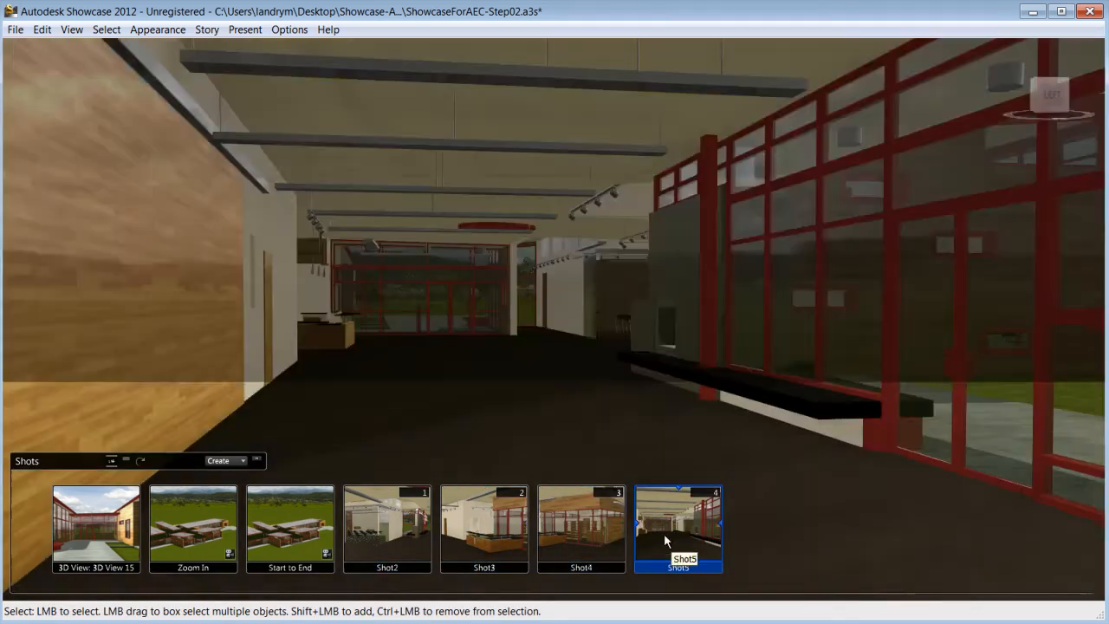
left_click(112, 535)
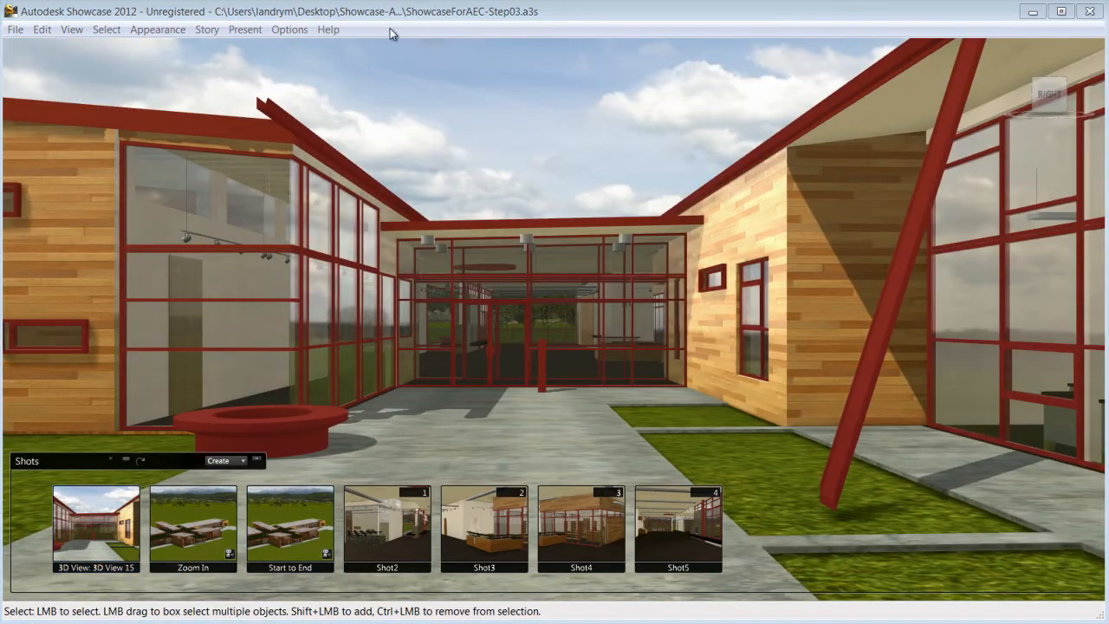
- Open the Quick Start Wizards and look over the Interactive Demo and Walkthrough wizards, ending on the wizard home page
left_click(328, 29)
left_click(342, 102)
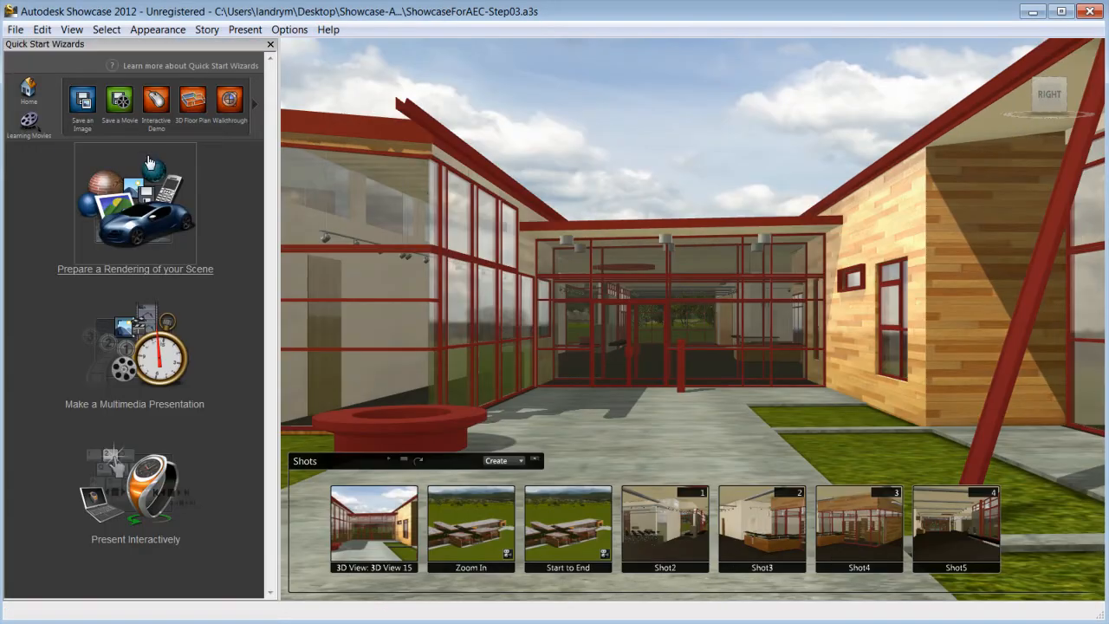
left_click(84, 102)
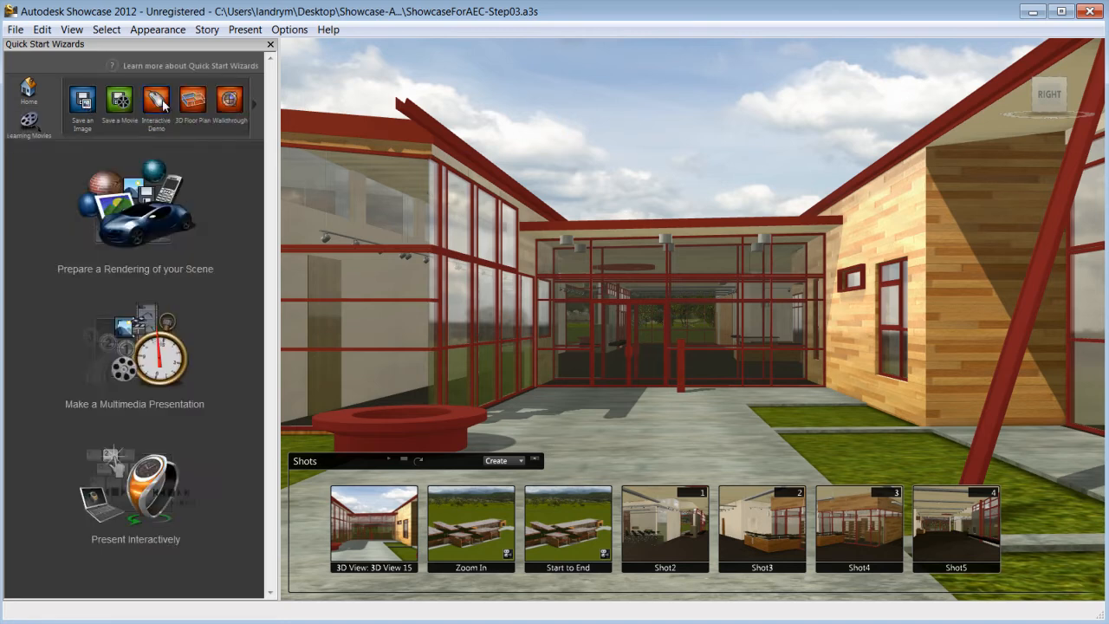
left_click(164, 105)
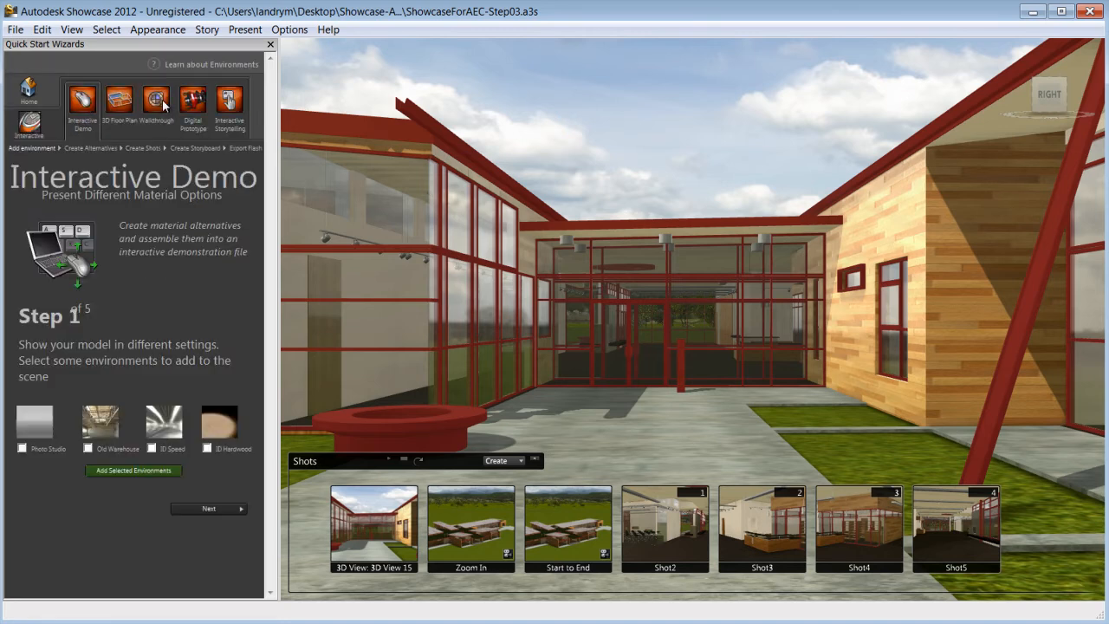
left_click(39, 97)
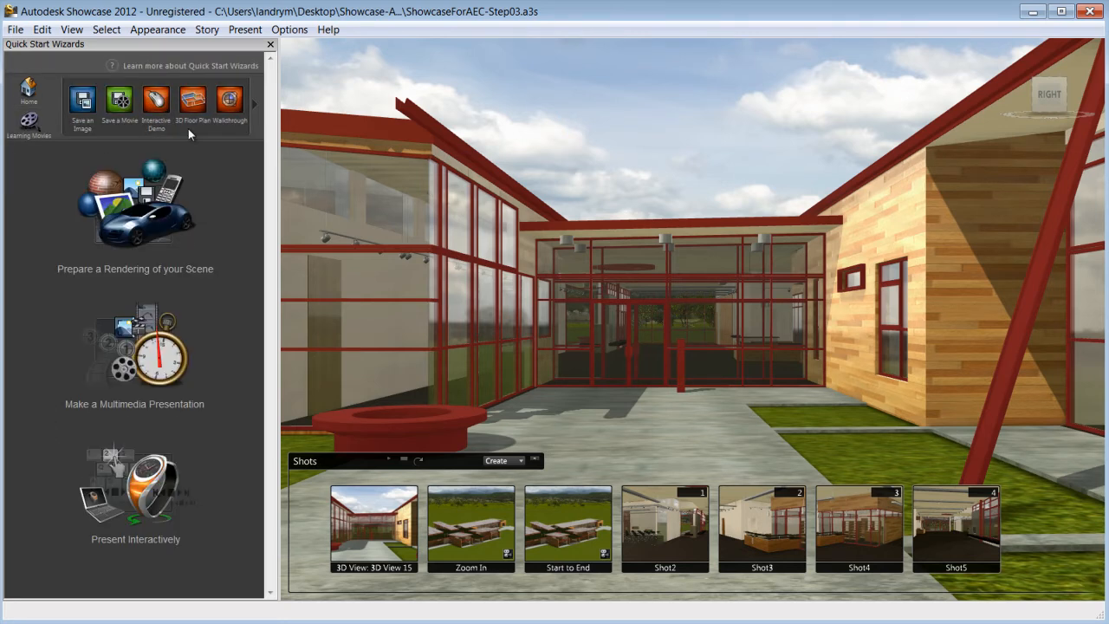
left_click(229, 102)
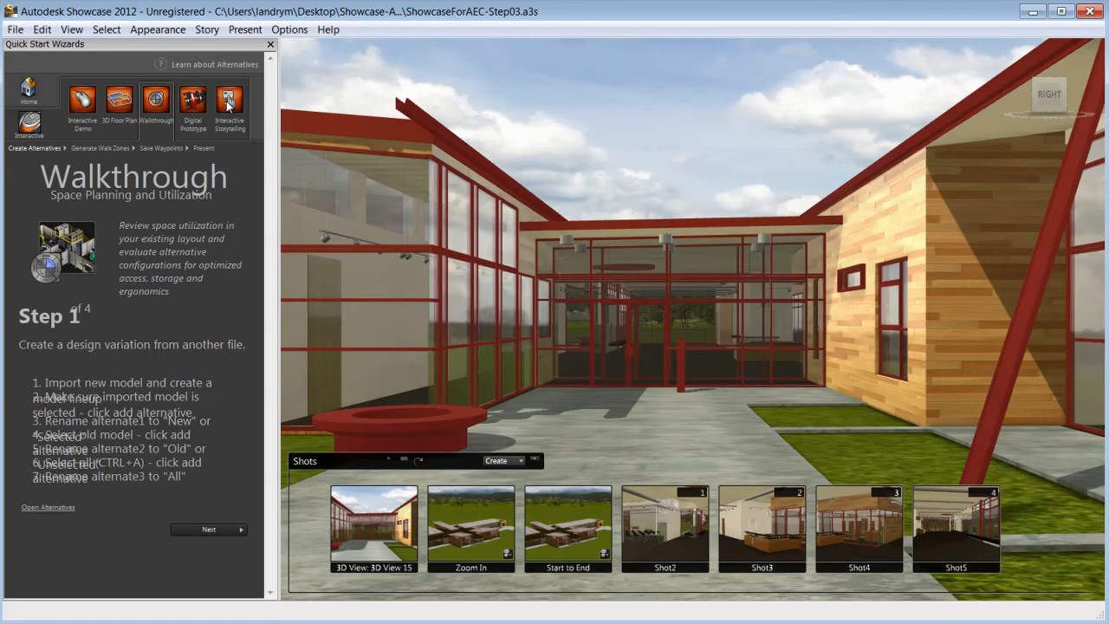
left_click(29, 92)
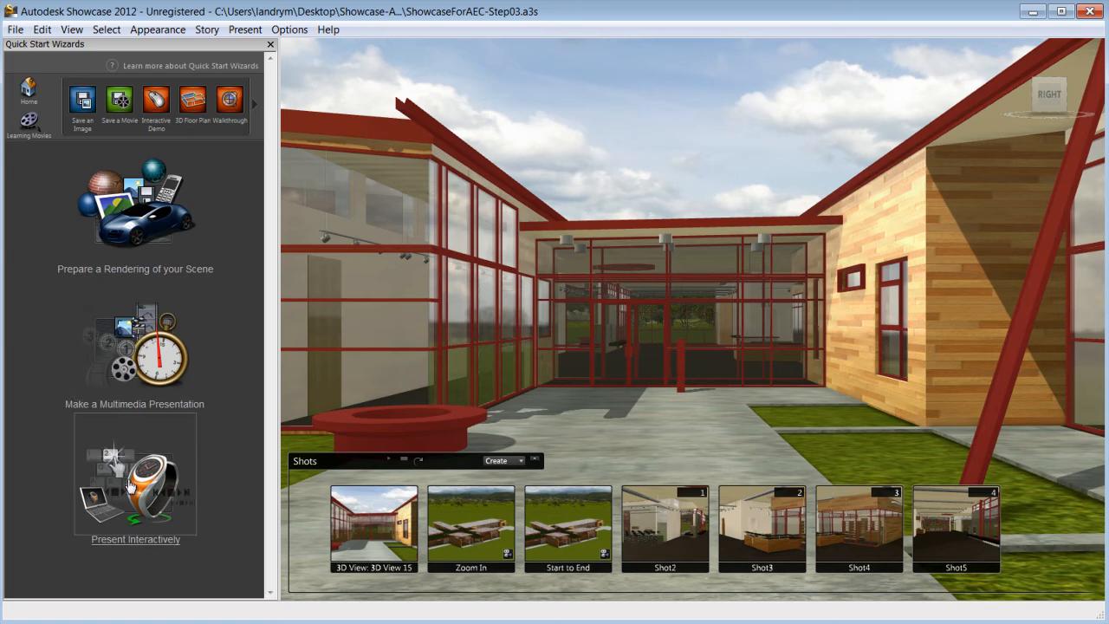
- Start the Save an Image wizard, try an automatically picked camera position and recall the 3D View 15 shot
left_click(127, 239)
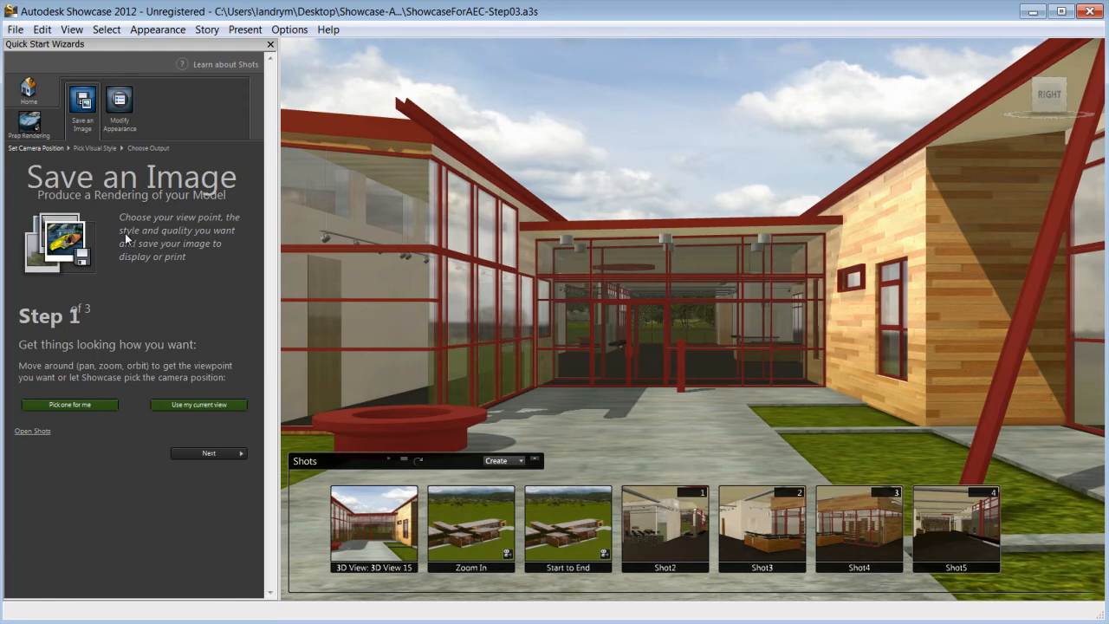
left_click(73, 410)
left_click(364, 522)
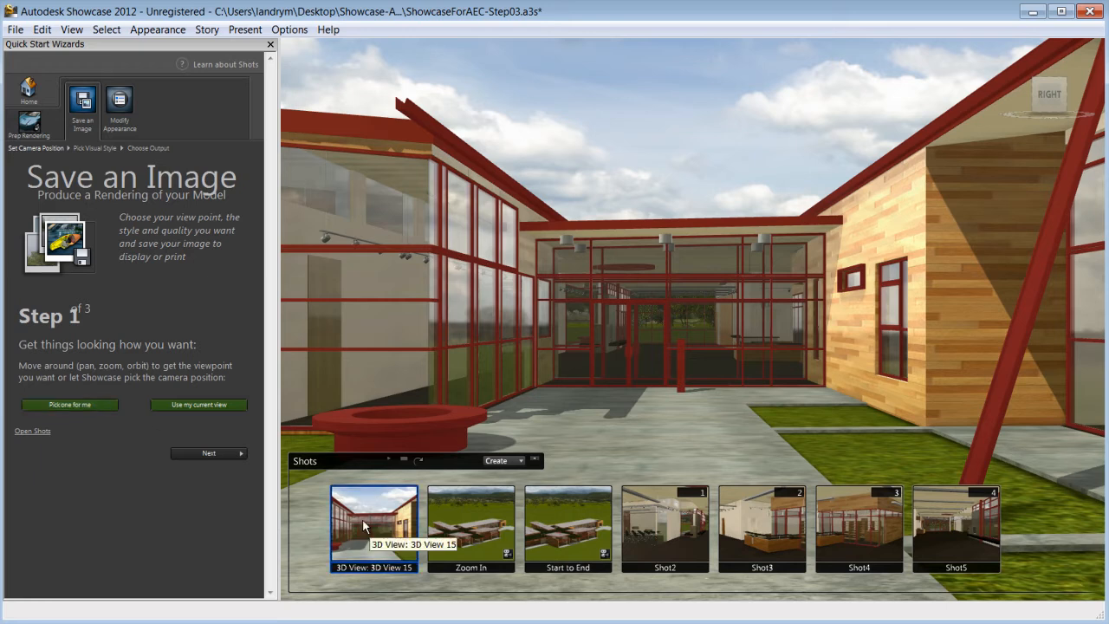
- Compare the Zoom In, Shot2, Shot3 and orbited viewpoints, and continue to the visual style stage with 3D View 15 as camera position
left_click(459, 522)
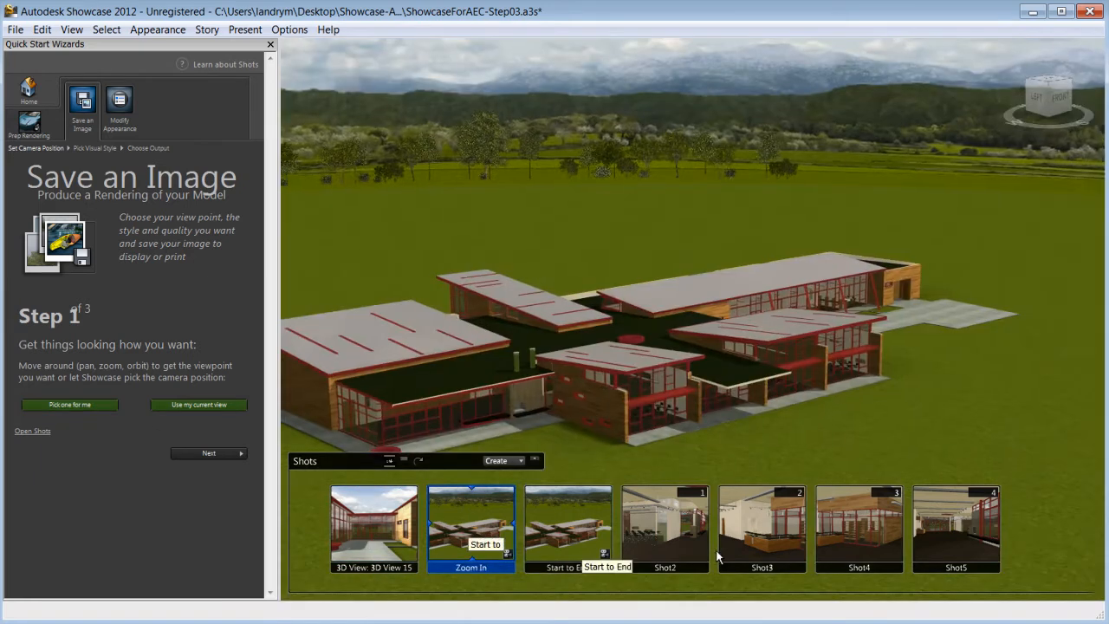
left_click(689, 537)
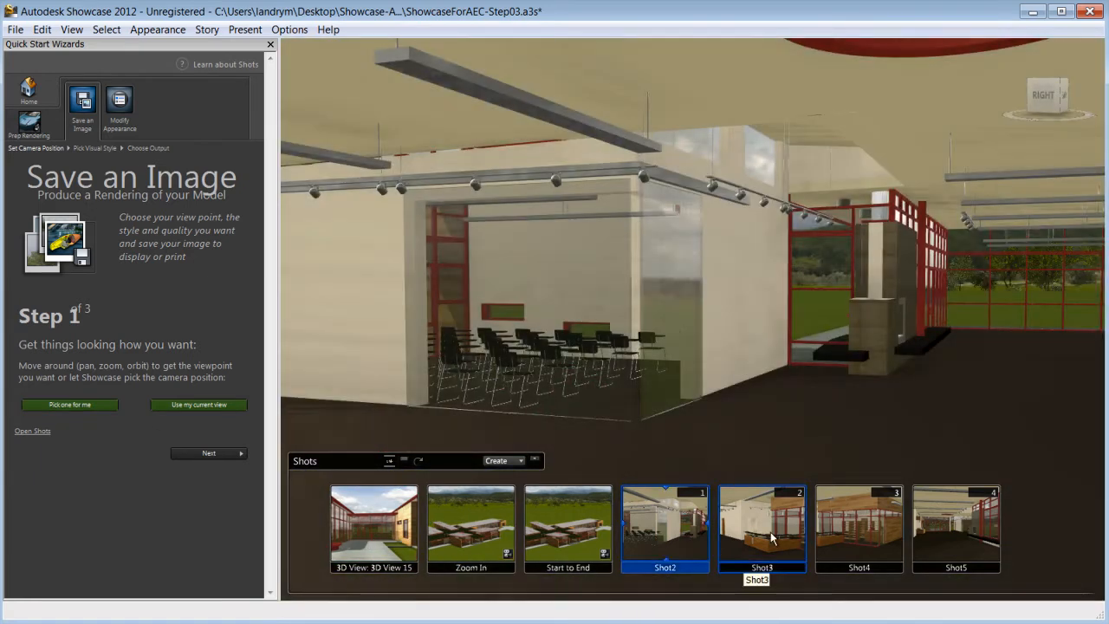
left_click(739, 536)
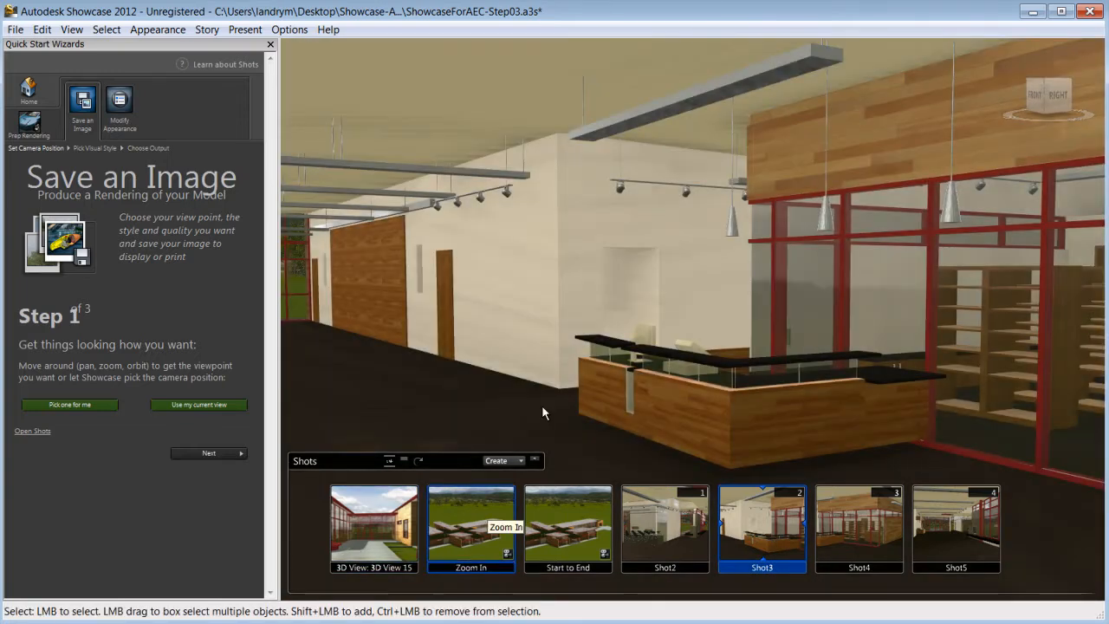
left_click_drag(637, 388, 708, 314, "alt")
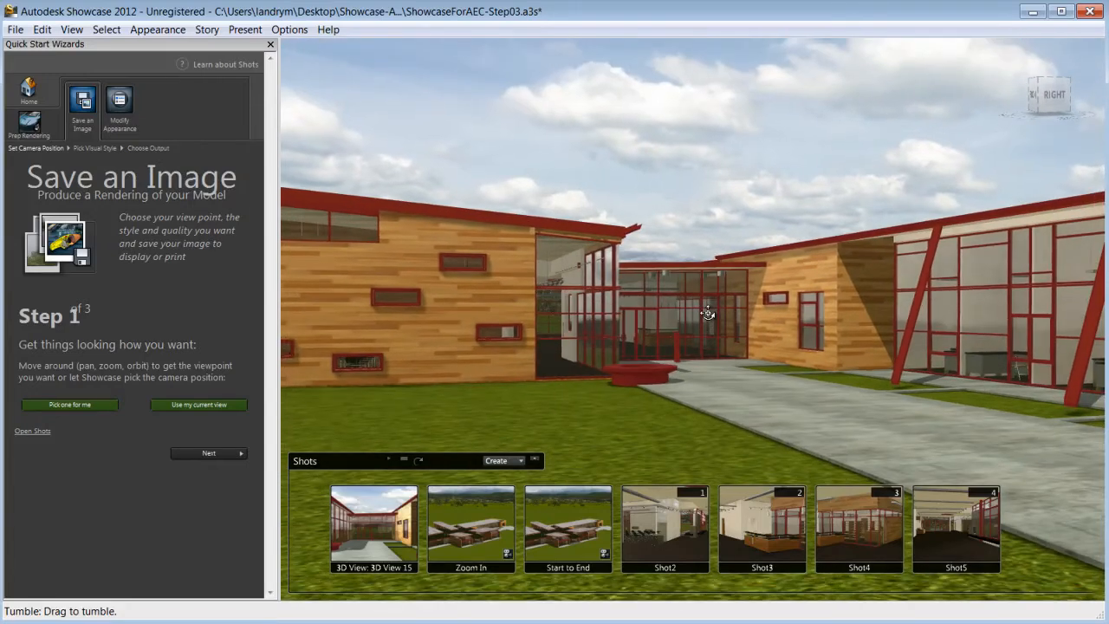
left_click(393, 527)
left_click(208, 453)
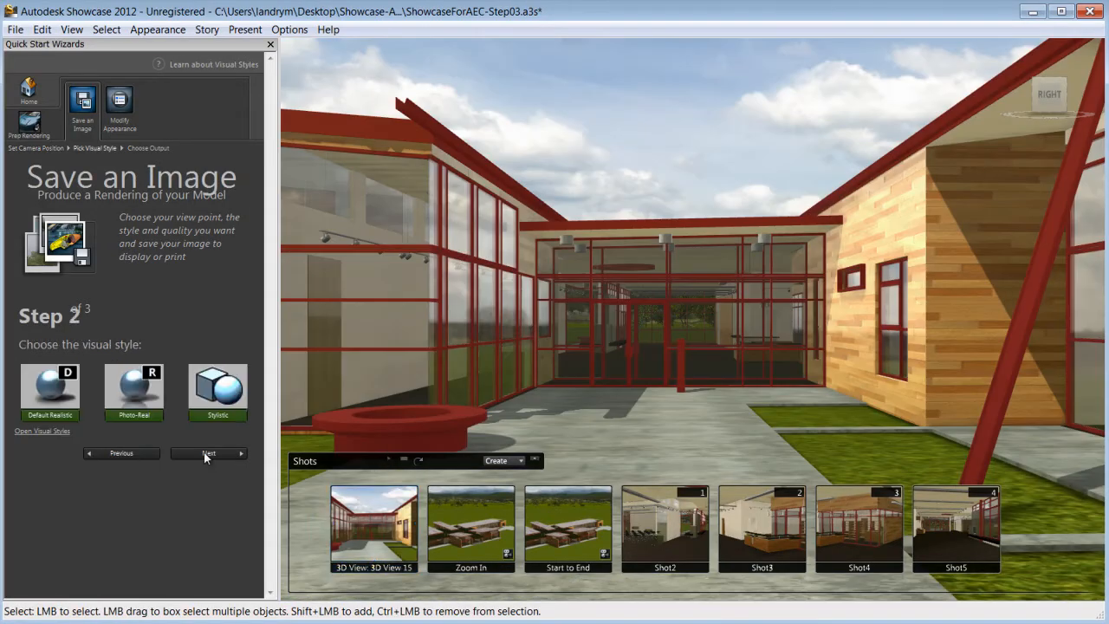
- Open the visual styles and try Flat Color, Toon Color and Shaded Textures on the entrance view
left_click(41, 432)
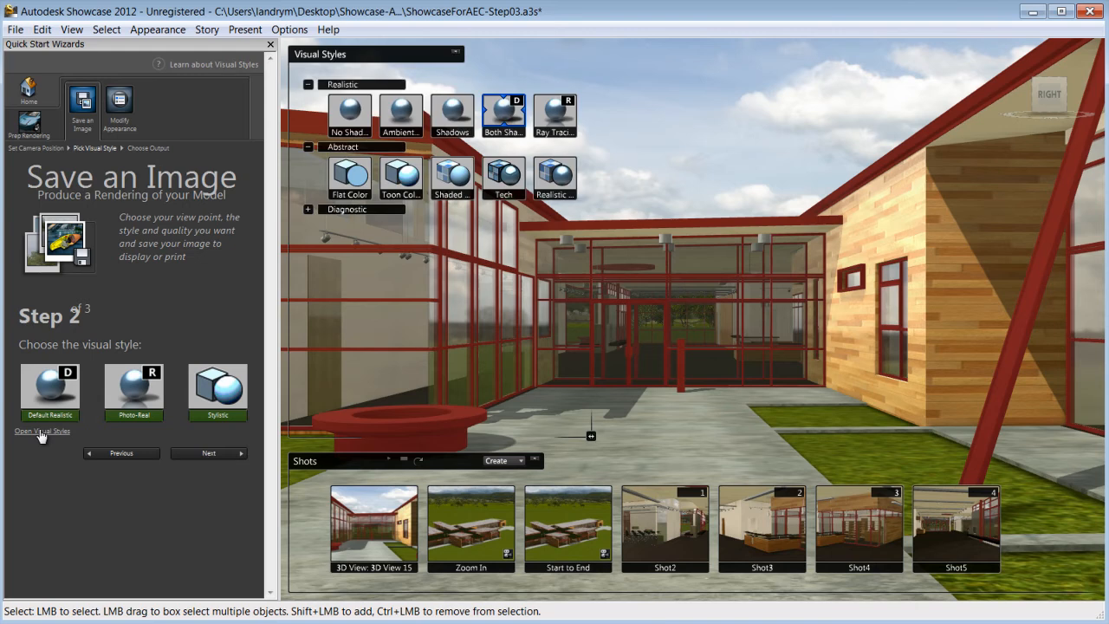
left_click(350, 176)
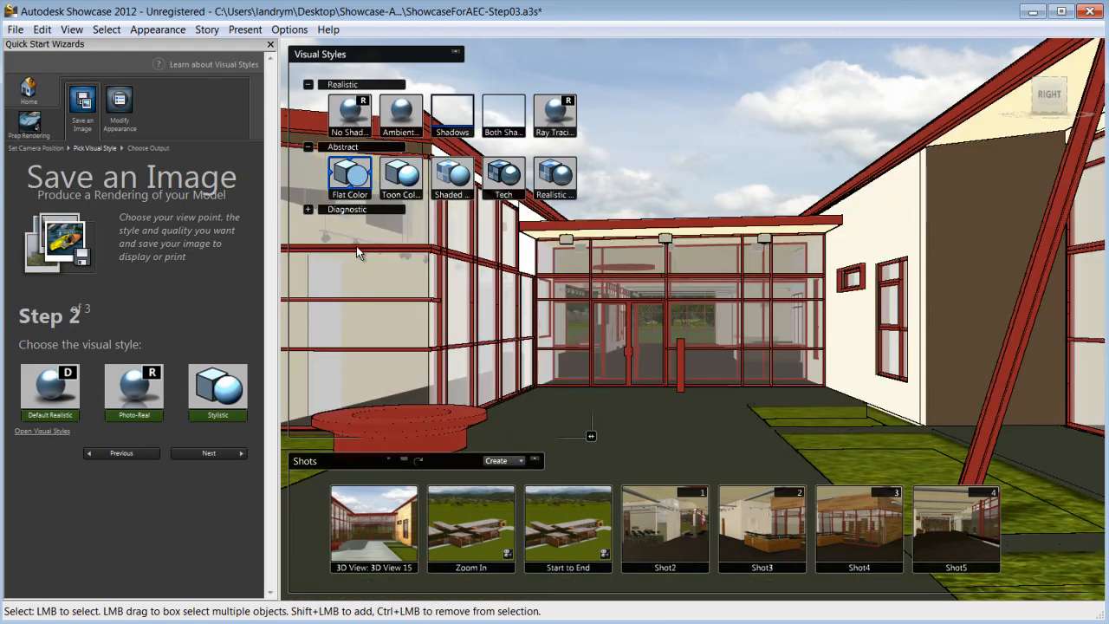
left_click(403, 176)
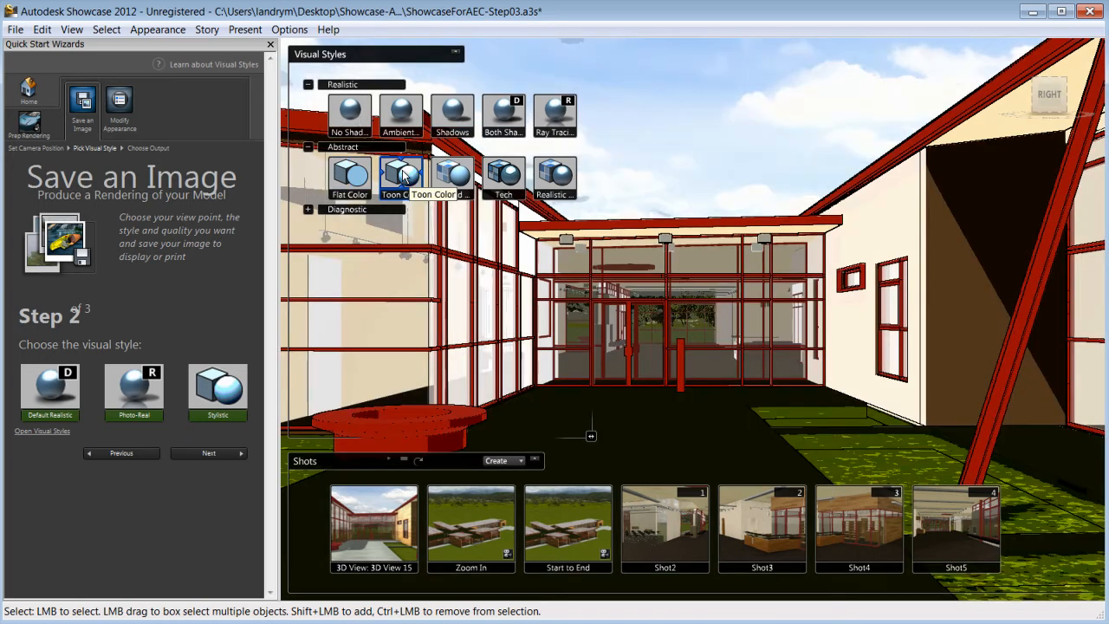
left_click(453, 177)
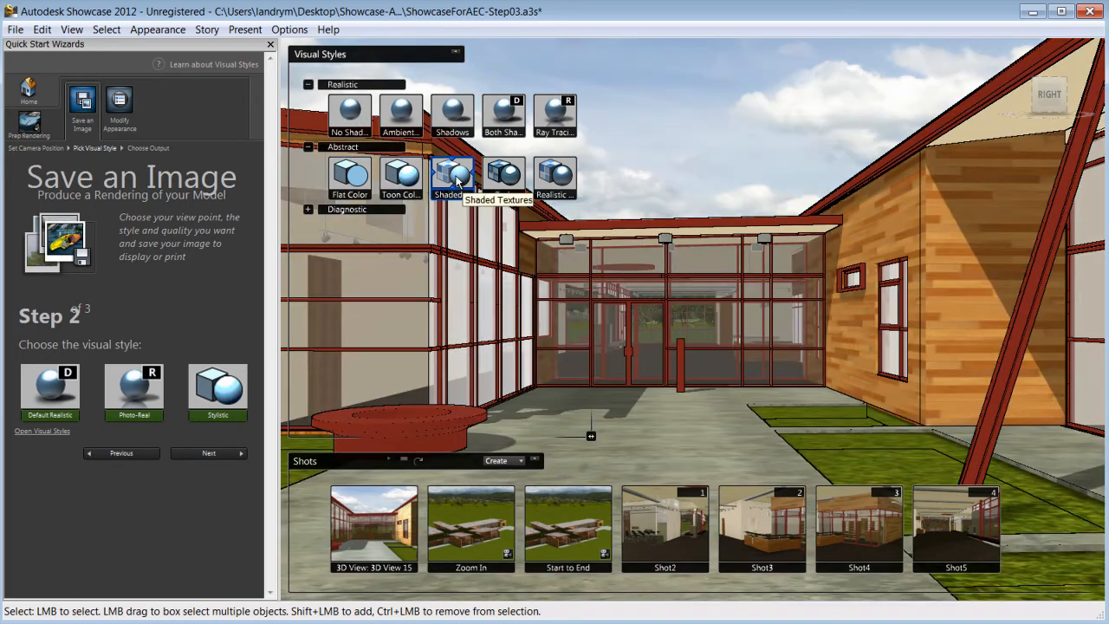
- Preview the last Abstract style, Realistic, then apply Ray Tracing as the visual style and continue to the output stage
left_click(559, 180)
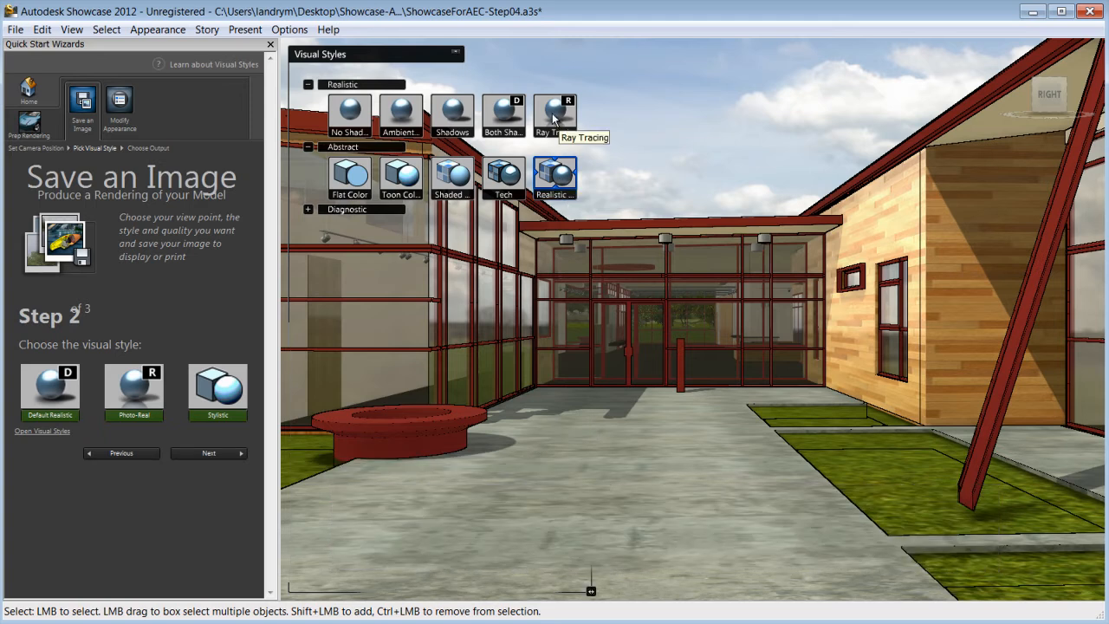
left_click(552, 113)
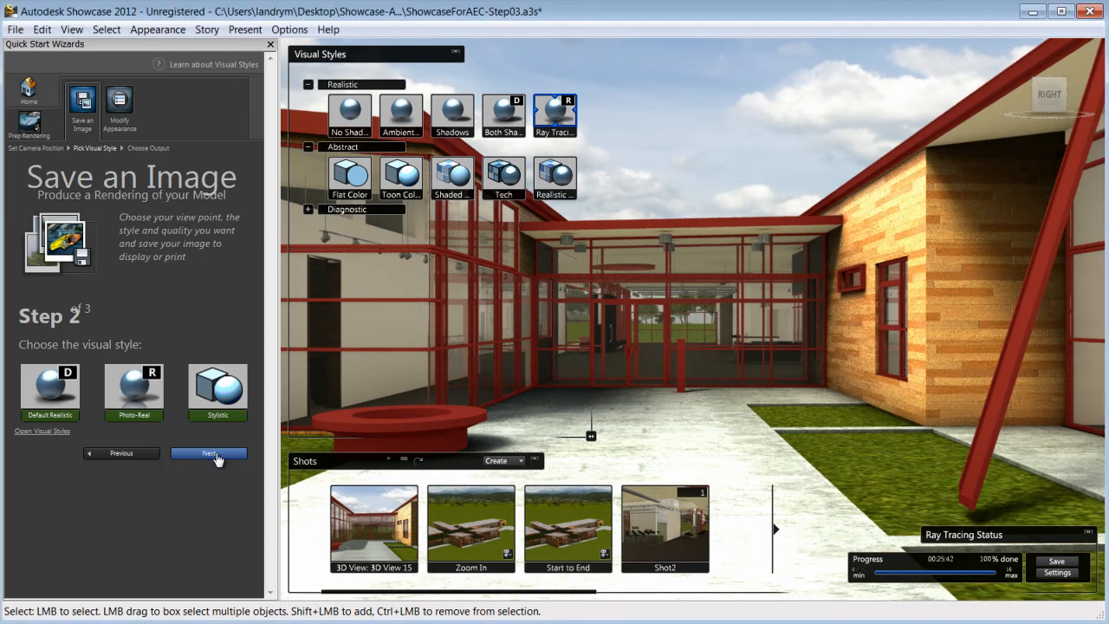
left_click(214, 454)
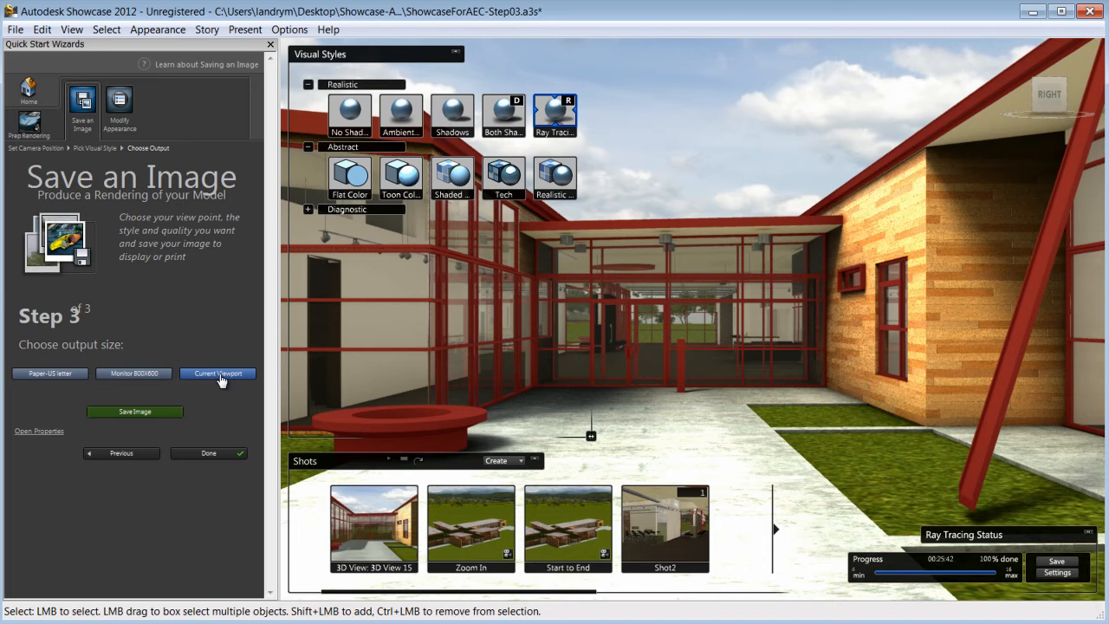
- Save the ray-traced entrance view as a TIFF image named OutsideView01 and minimize the image viewer
left_click(135, 412)
type("OutsideView01")
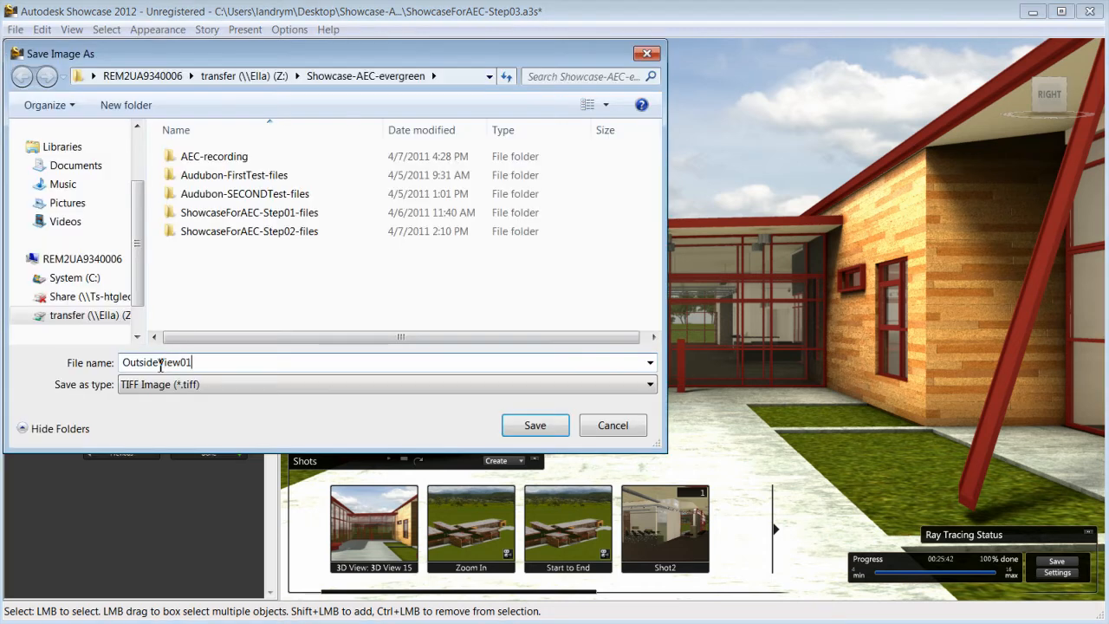
left_click(535, 425)
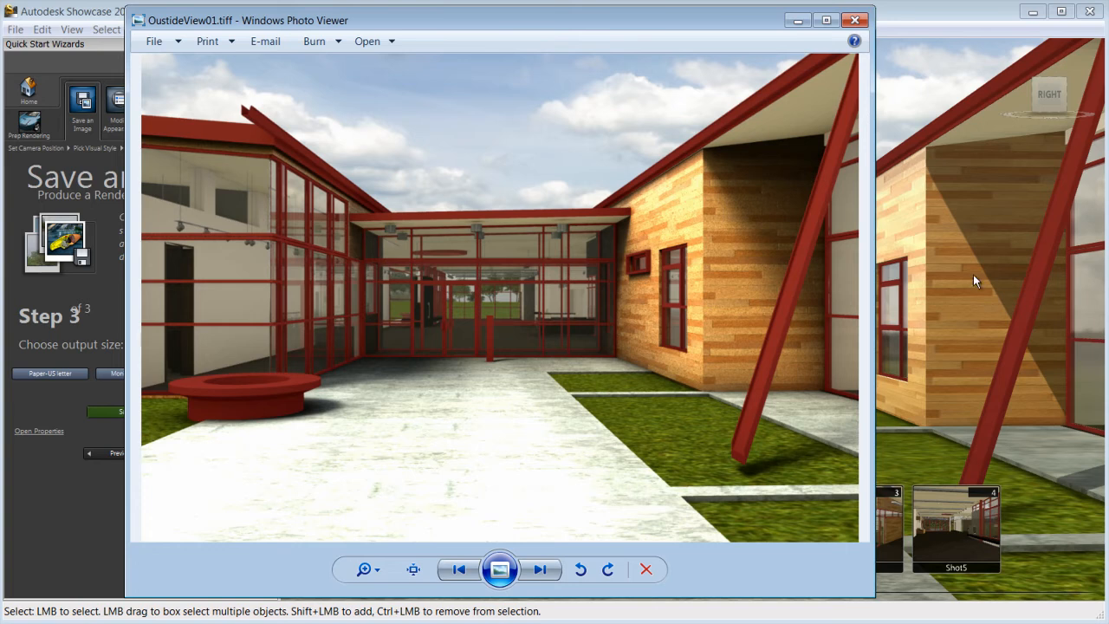
left_click(797, 21)
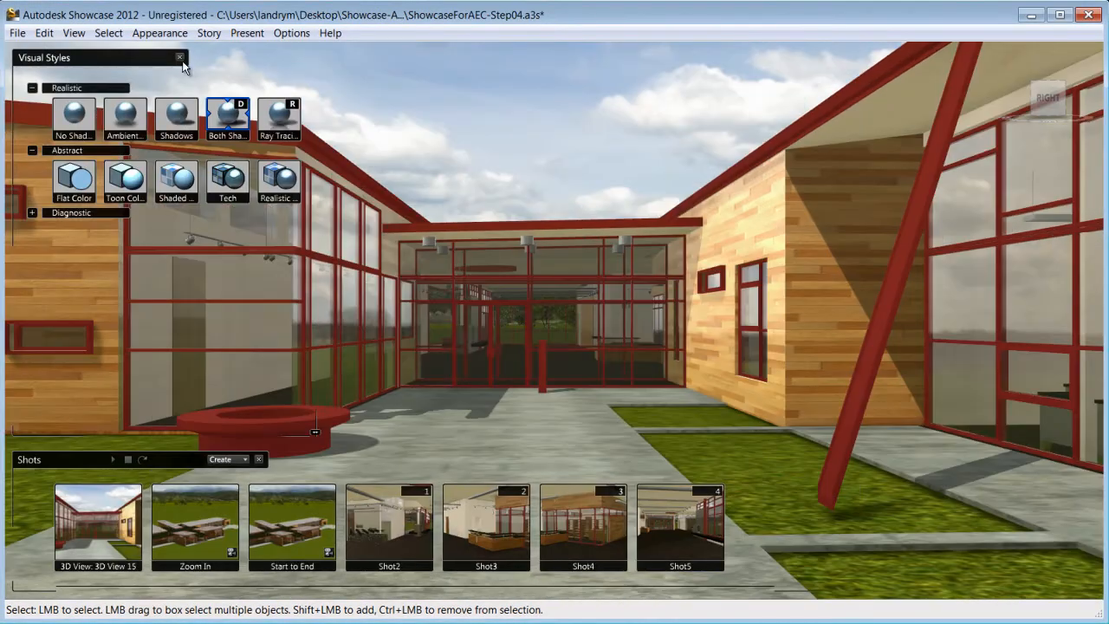
- Close the visual styles and create a material lineup in the Alternative Lineups for the building
left_click(180, 59)
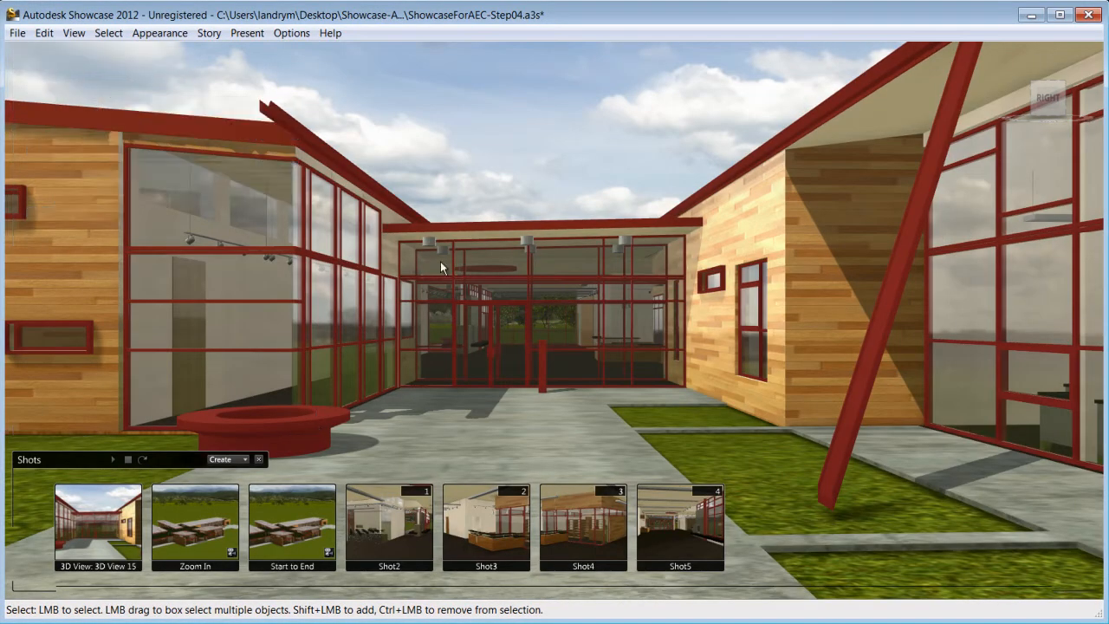
mouse_move(546, 366)
left_mouse_down("alt")
mouse_move(551, 439)
mouse_move(552, 412)
mouse_move(655, 386)
mouse_move(714, 360)
mouse_move(726, 341)
left_mouse_up("alt")
scroll(553, 412, "down", 5)
middle_click_drag(726, 340, 445, 345, "alt")
scroll(444, 345, "down", 5)
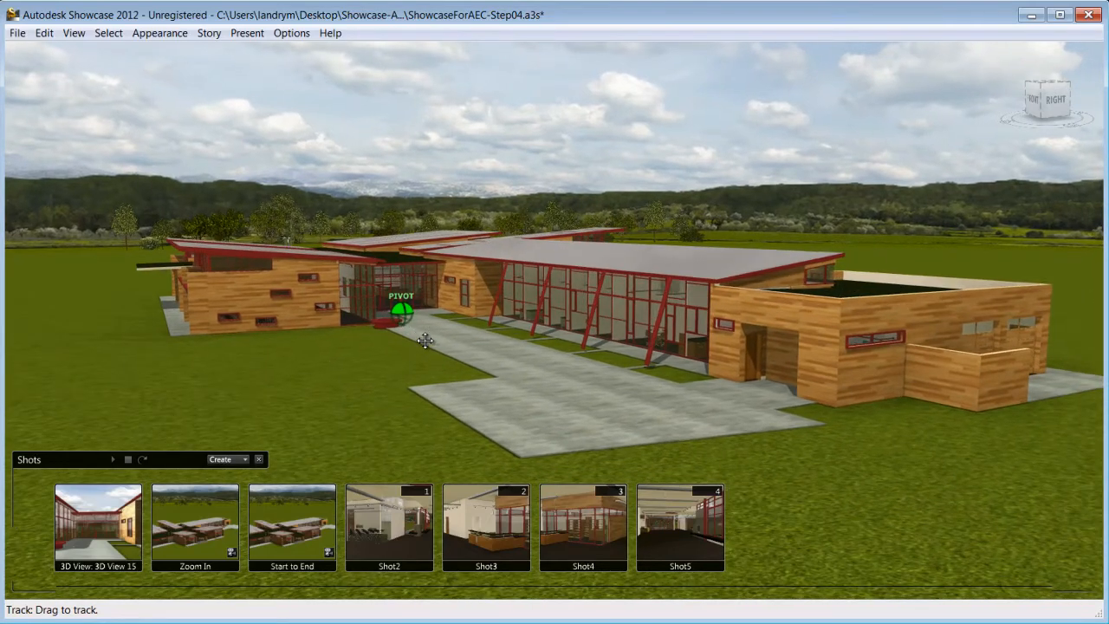
key("a")
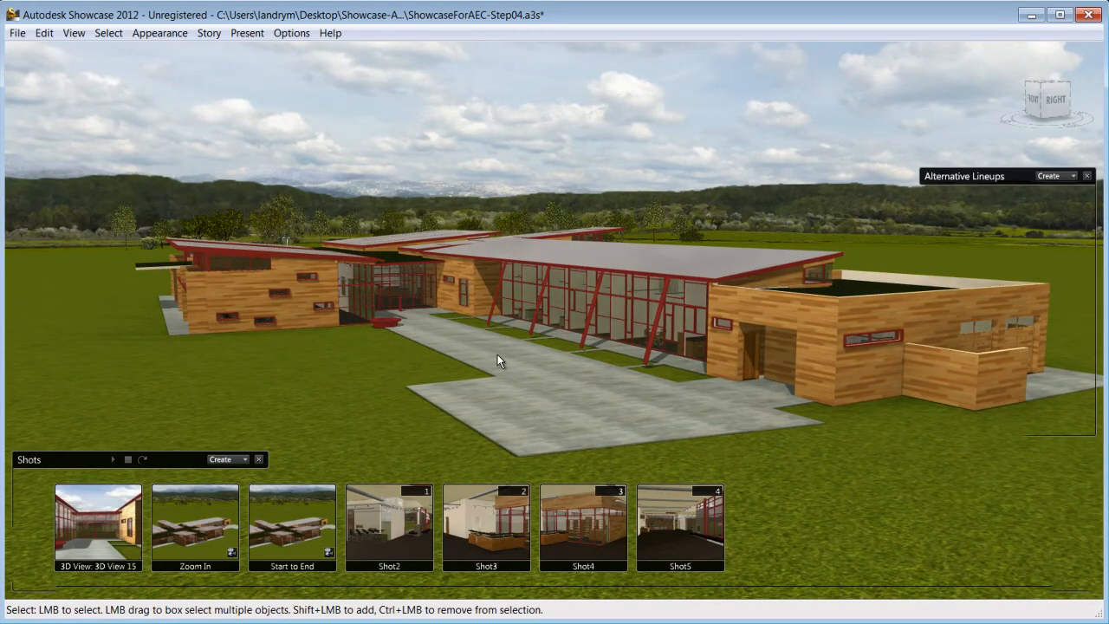
left_click(1072, 177)
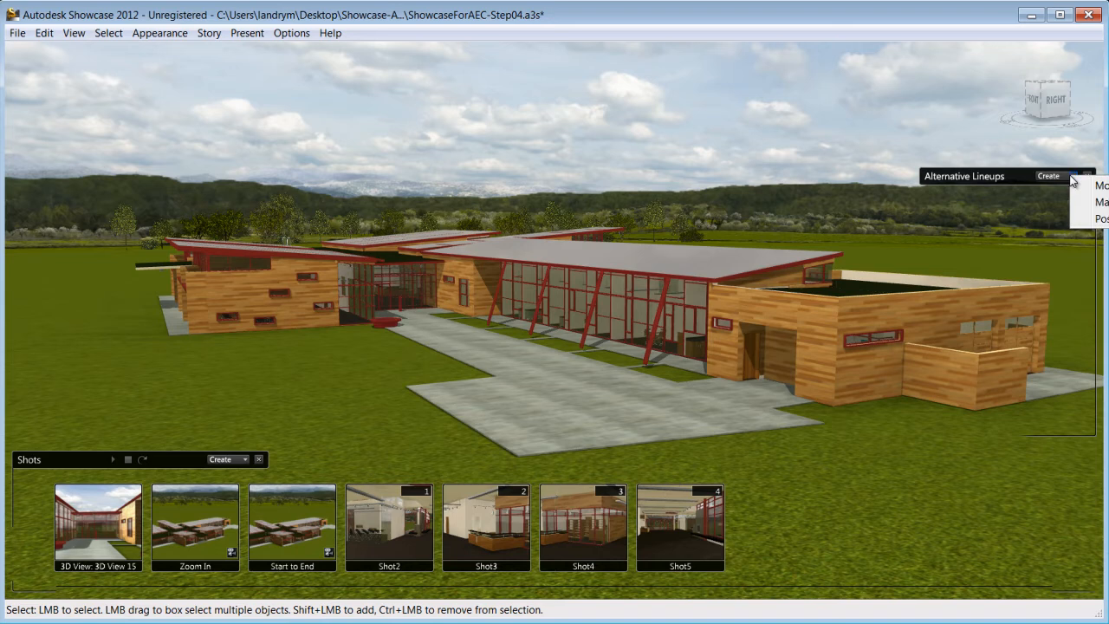
left_click(1086, 205)
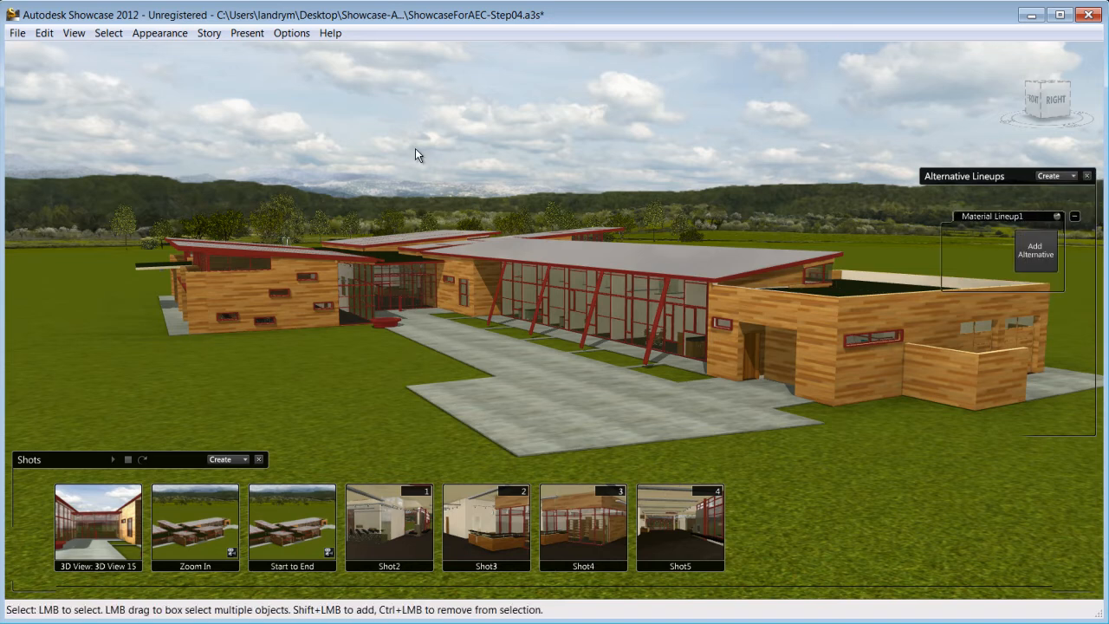
- Add the building's current materials to the material lineup as an alternative named Wood
key("ctrl")
left_click(1028, 256)
type("Wood")
key("Return")
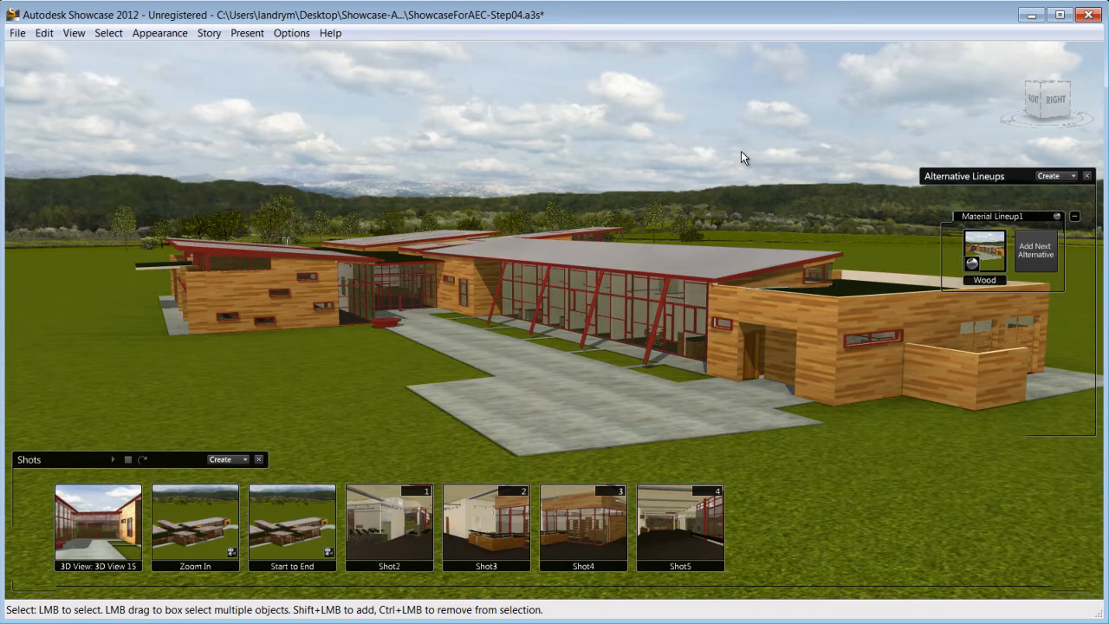
- Hide the shots and bring up the masonry brick and stone materials in the Autodesk material library
key("t")
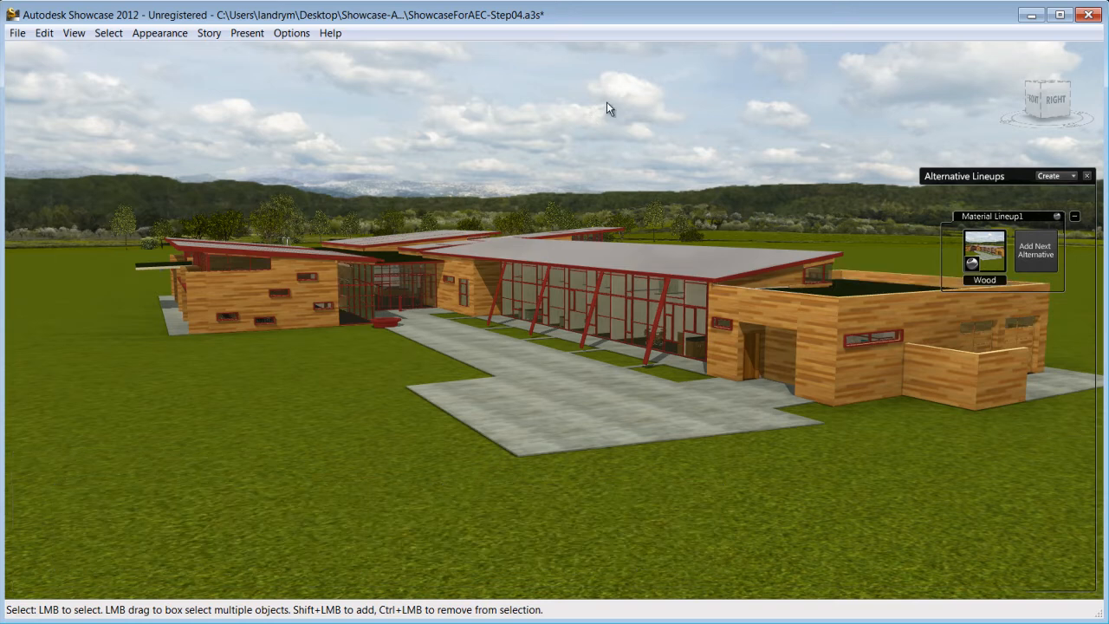
key("m")
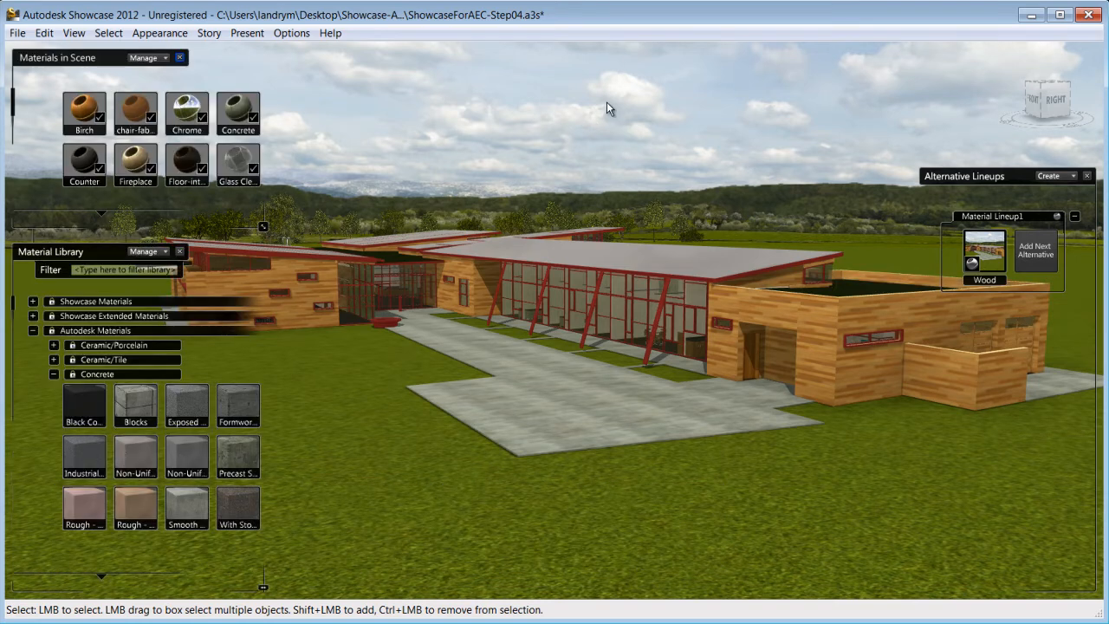
left_click_drag(11, 306, 12, 434)
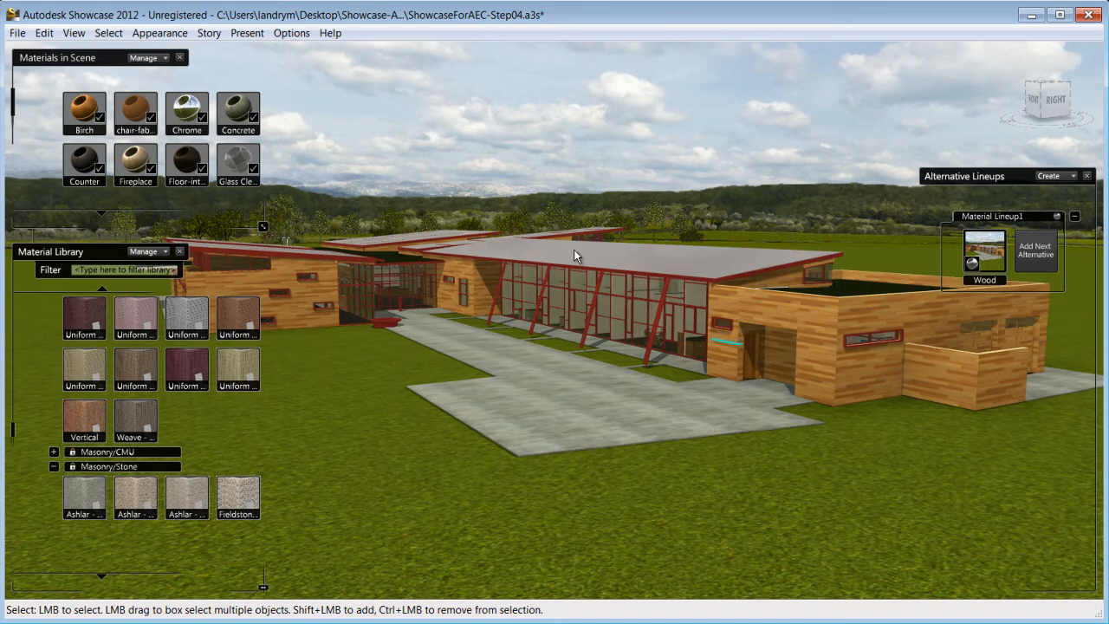
- Select the Basic Wall types from Exterior - 6" curb through Exterior - Wood Panel on Metal Stud 2 in the Organizer and close it
key("o")
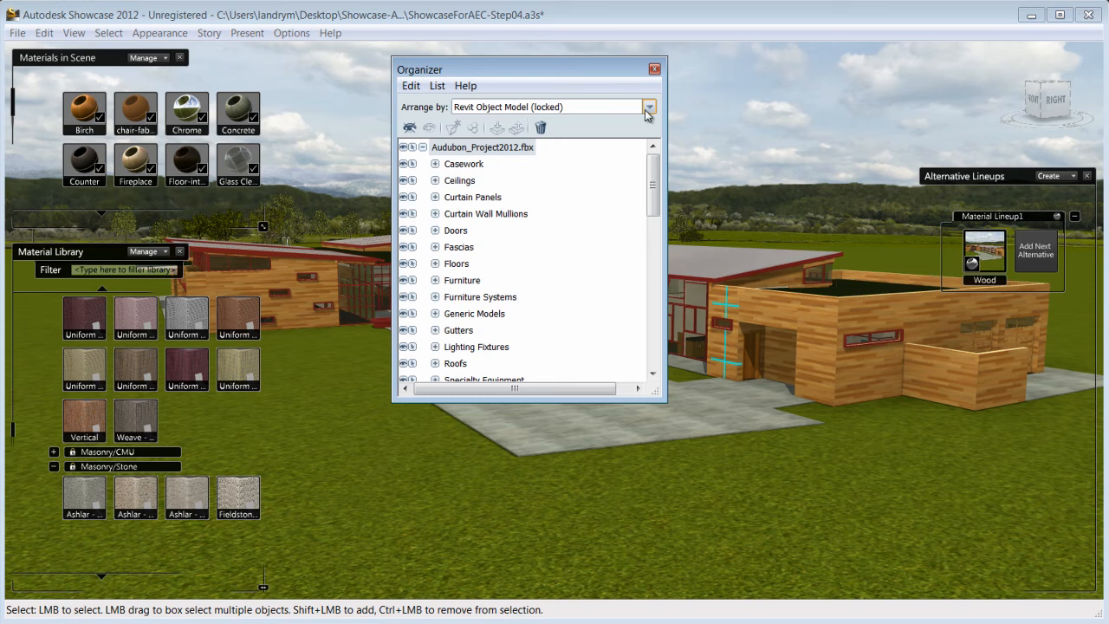
left_click_drag(656, 176, 656, 247)
left_click(518, 214)
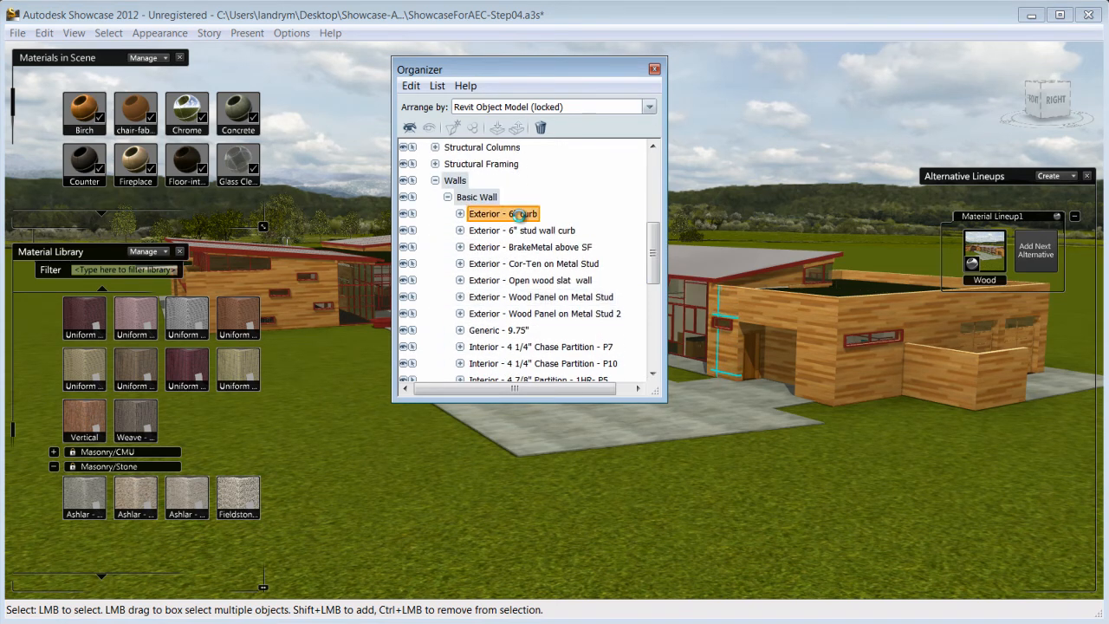
left_click(514, 317, "shift")
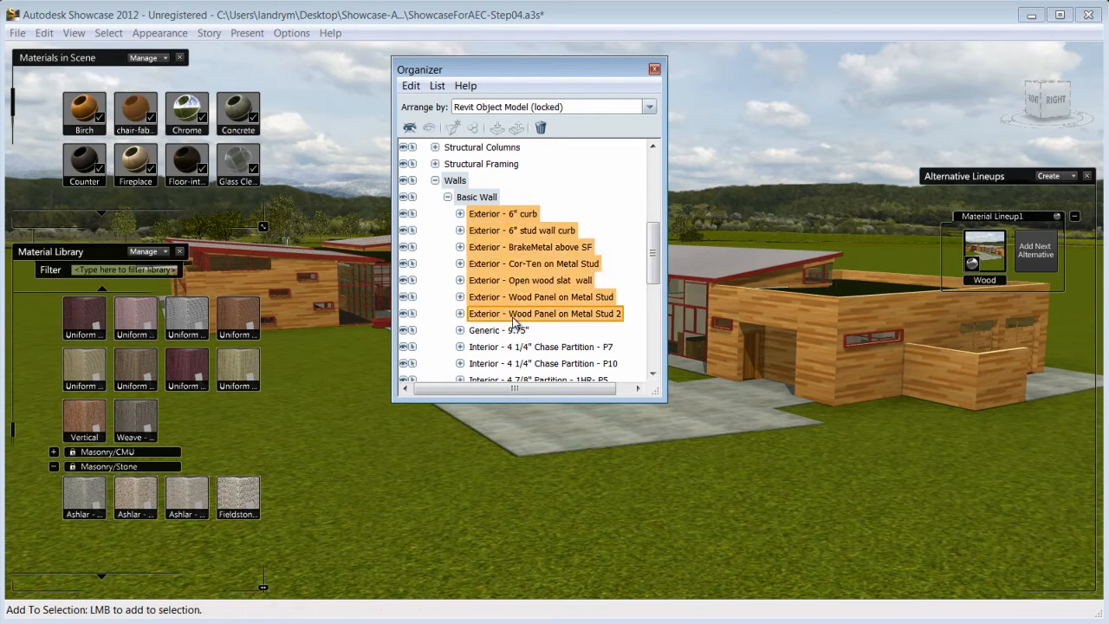
left_click(654, 69)
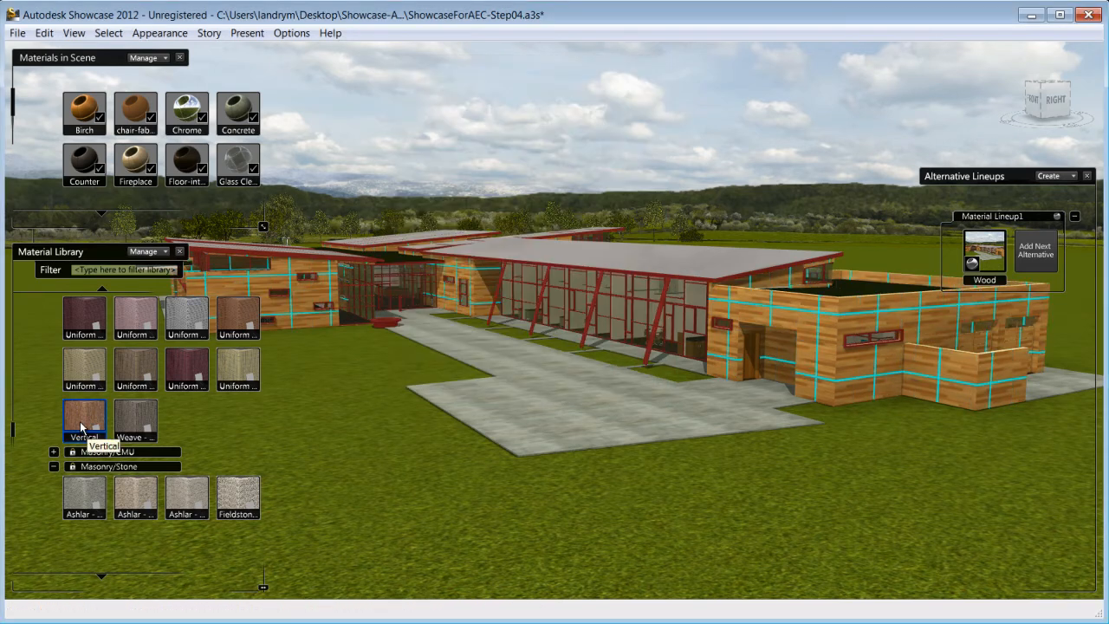
- Try the Vertical and Uniform brick, Fieldstone and first Ashlar stone materials on the selected exterior walls
left_click(80, 427)
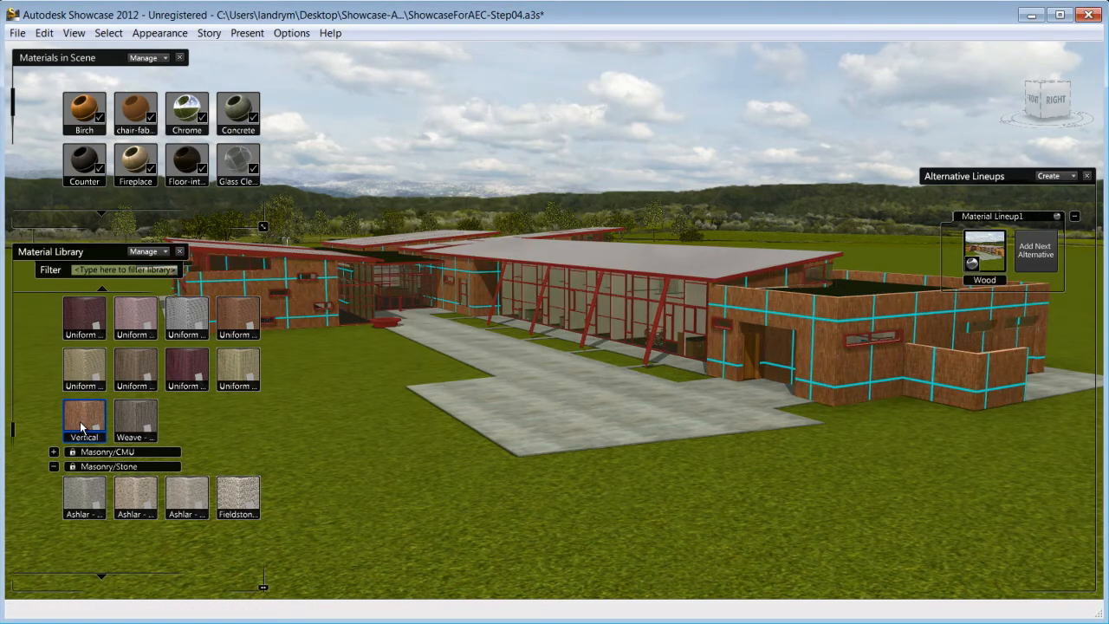
left_click(245, 373)
left_click(230, 500)
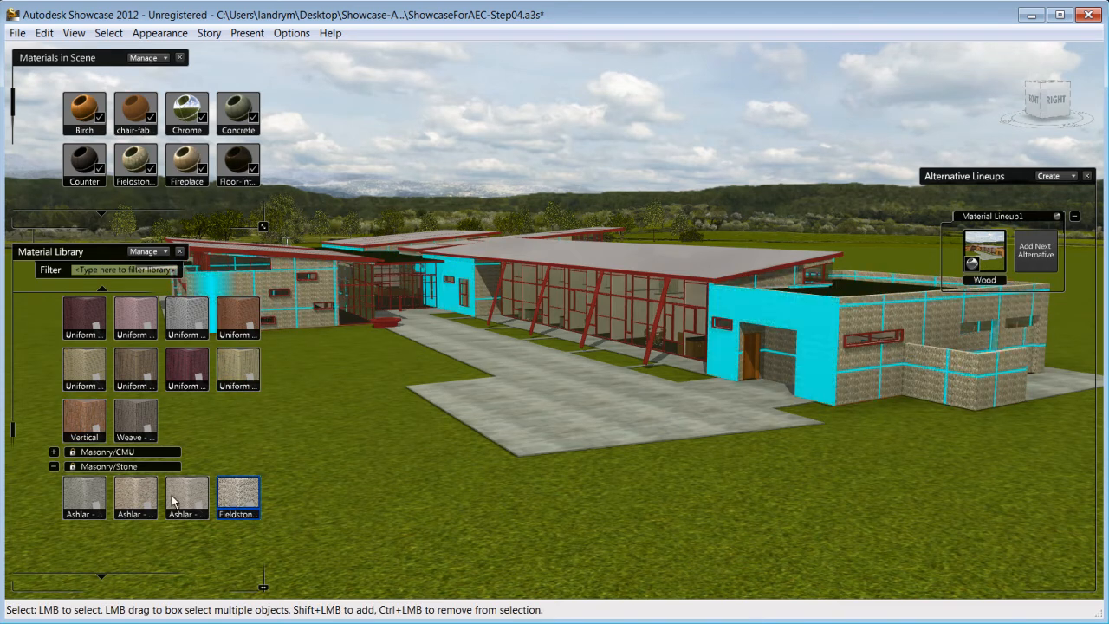
left_click(75, 496)
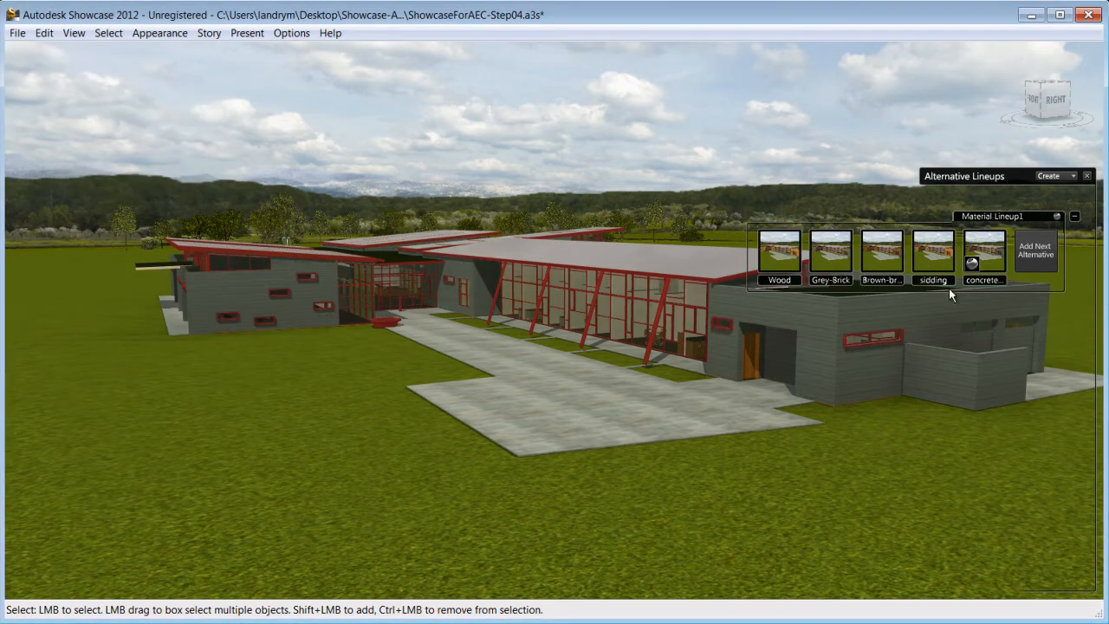
- Compare the Brown-brick and Grey-Brick alternatives on the exterior walls and return to the Wood alternative
left_click(886, 263)
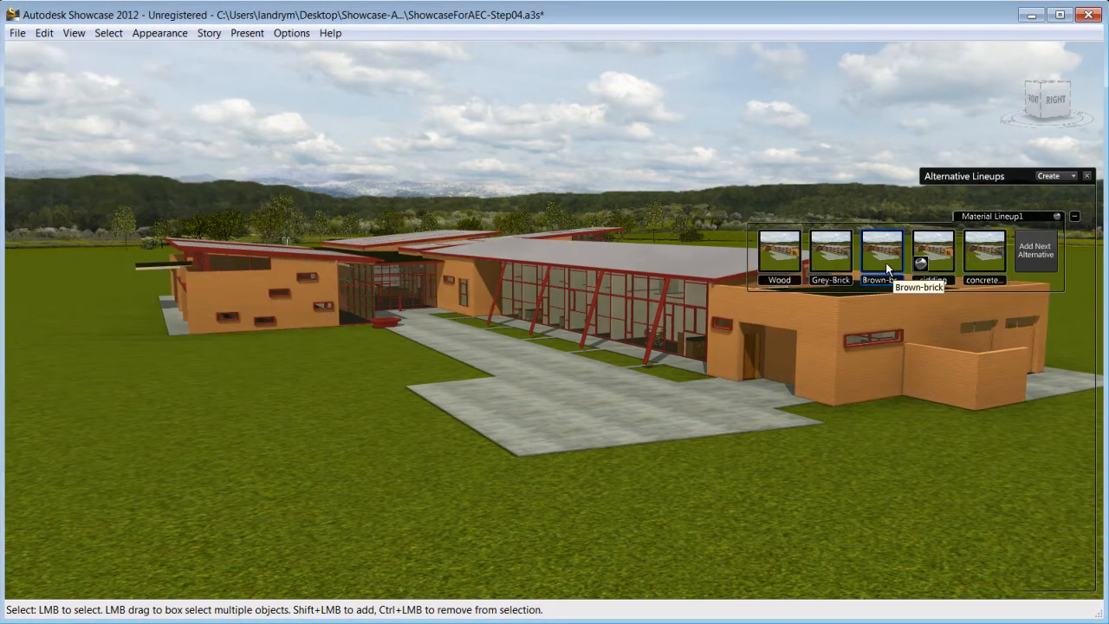
left_click(838, 263)
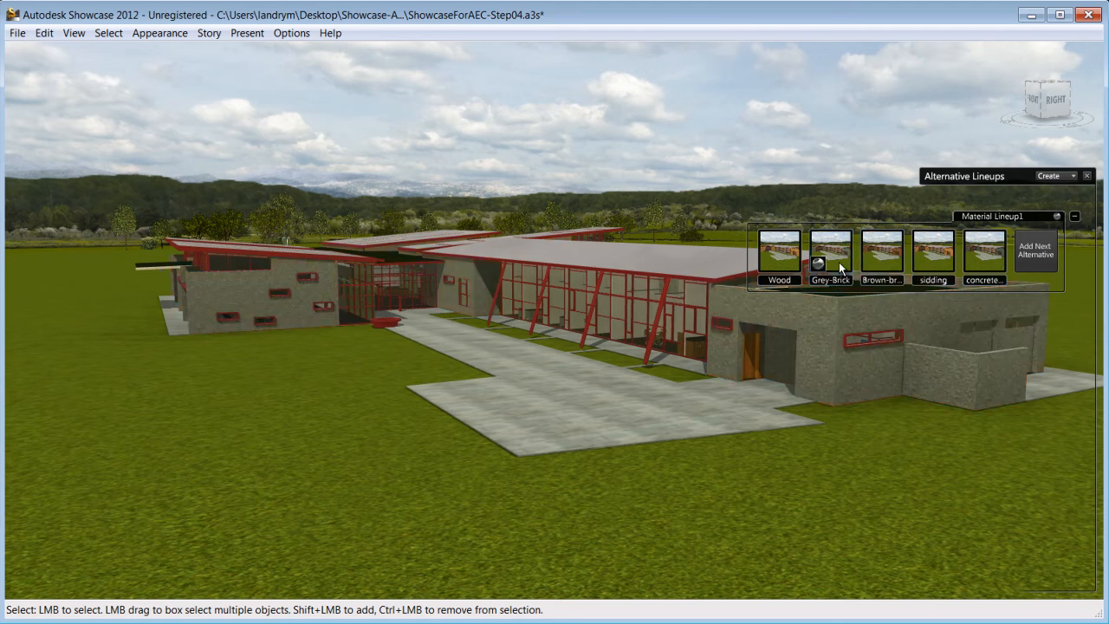
left_click(772, 272)
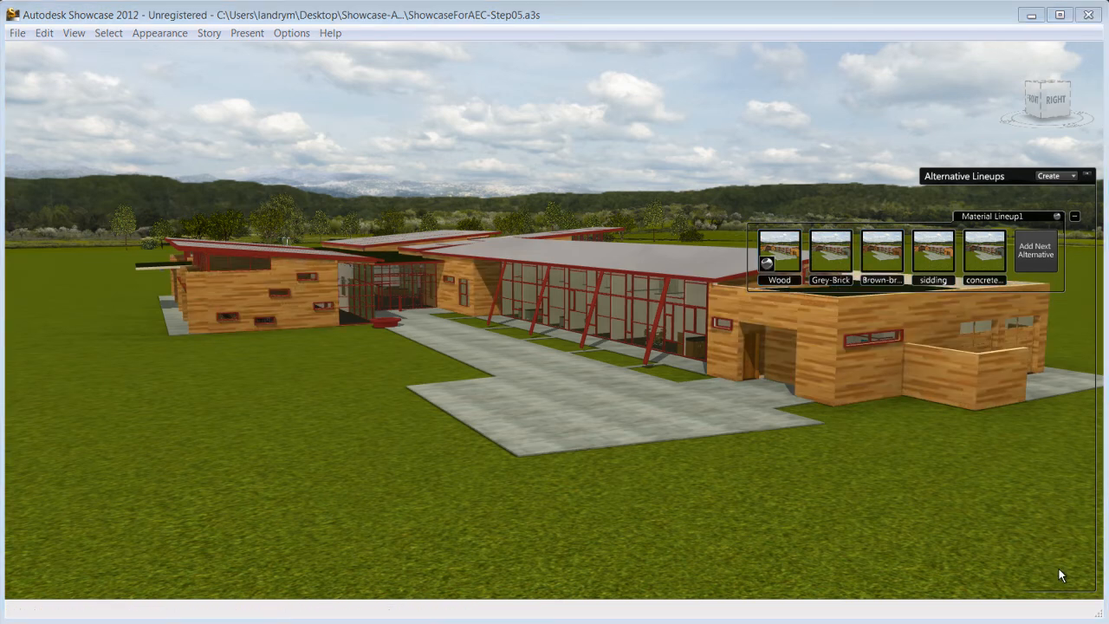
- Create a positional lineup below the material lineup, with the building seen from above
mouse_move(636, 334)
left_mouse_down()
mouse_move(523, 414)
mouse_move(482, 394)
left_mouse_up()
middle_click_drag(520, 327, 579, 249)
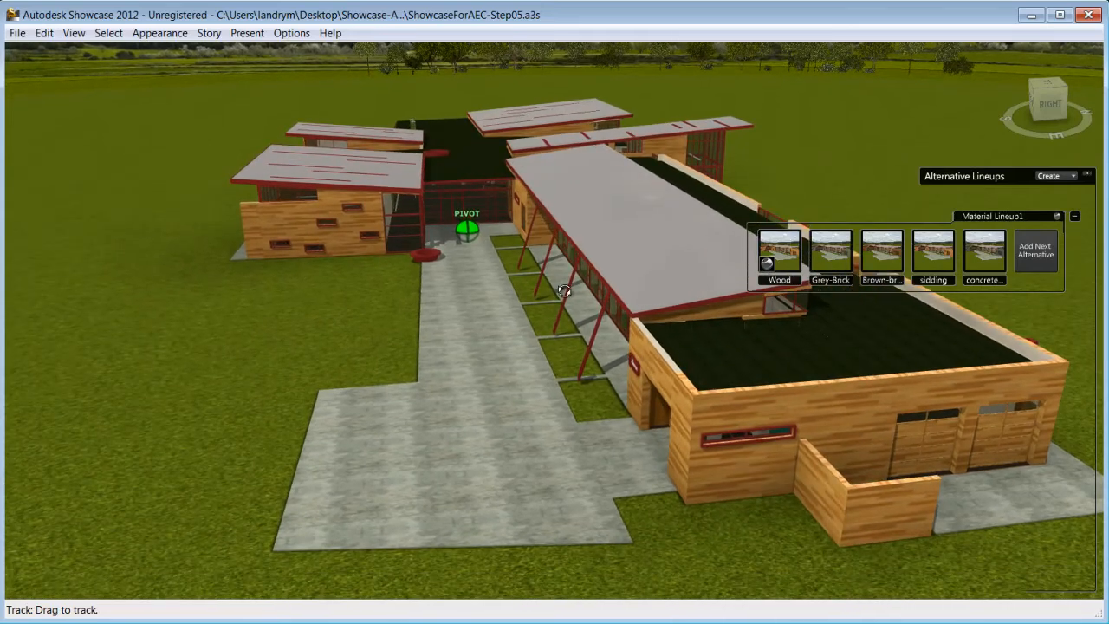
left_click_drag(541, 345, 626, 458, "alt")
middle_click_drag(626, 457, 468, 391, "alt")
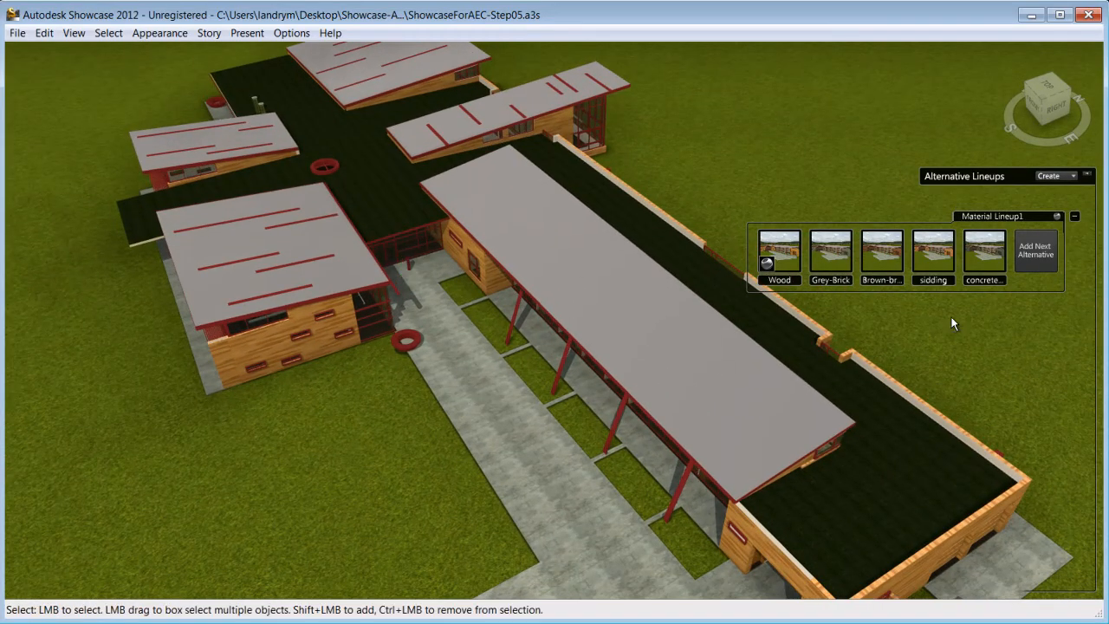
left_click(1074, 177)
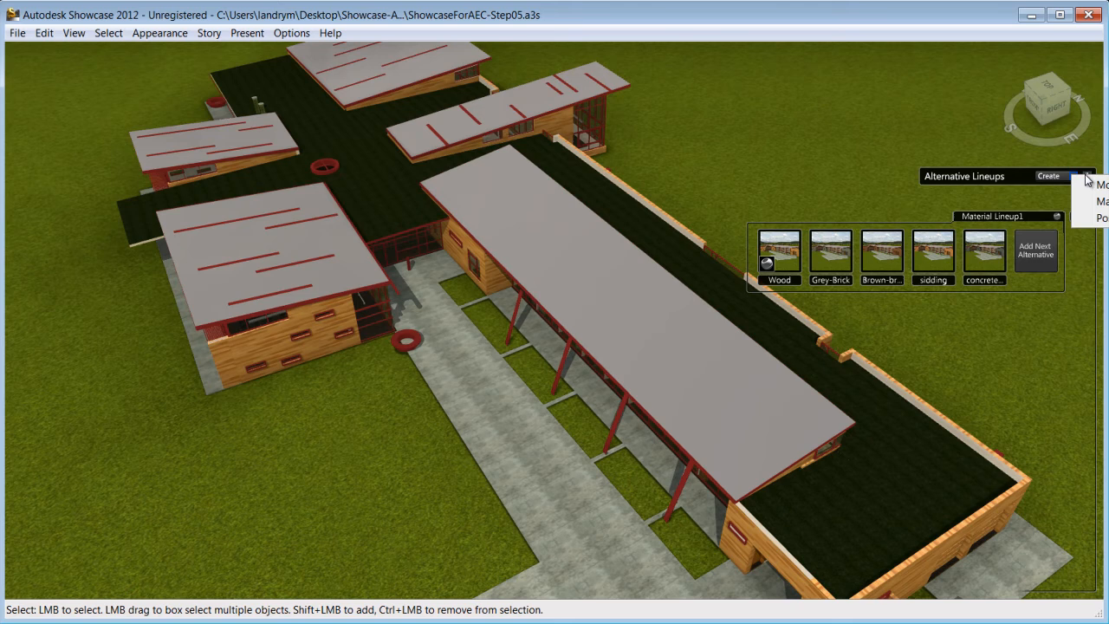
left_click(1102, 217)
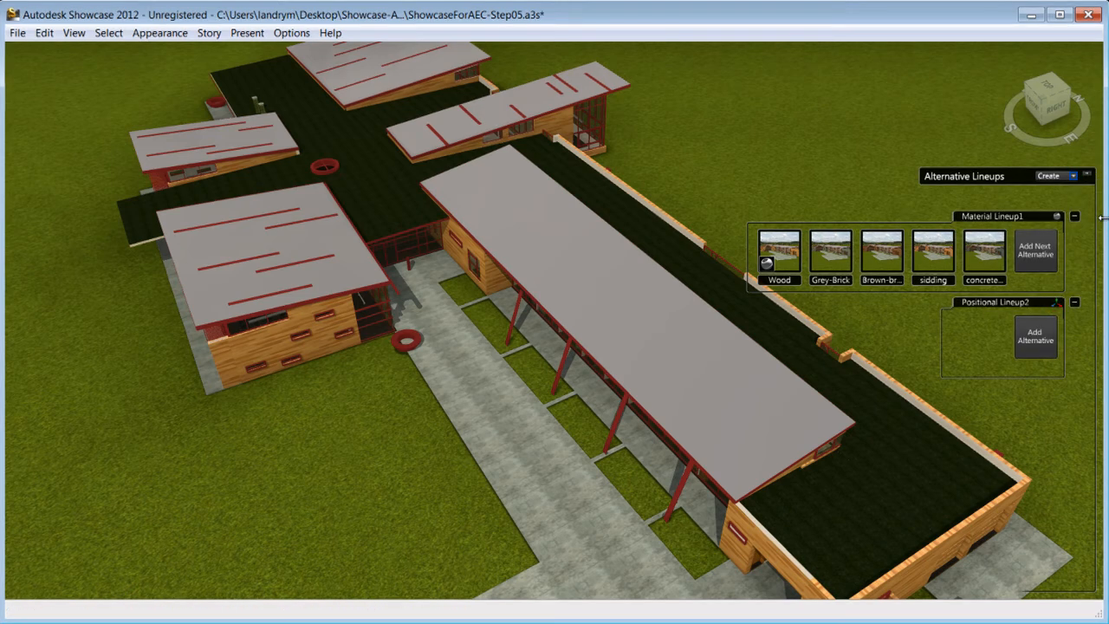
- Create a horizontal cross-section plane through the building and add its position to the positional lineup as Horizontal
key("x")
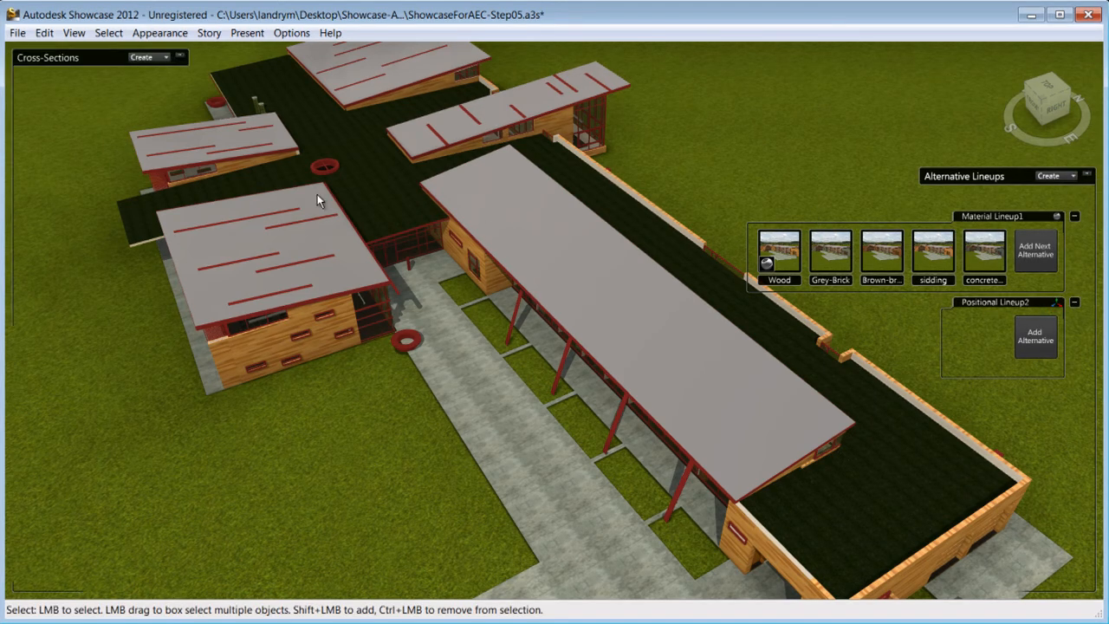
left_click(165, 58)
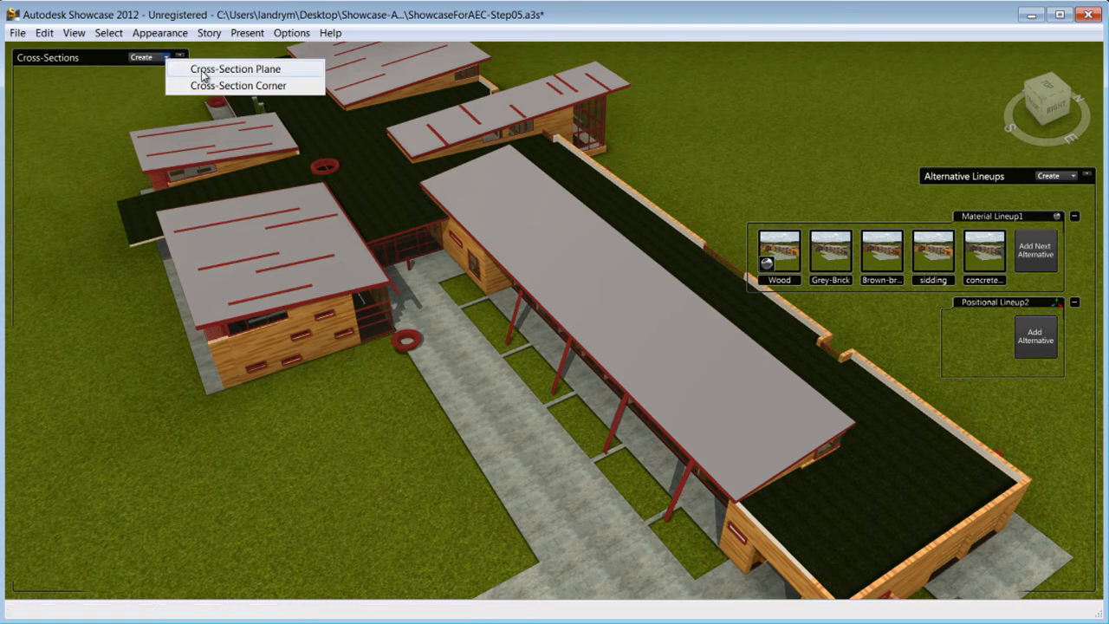
left_click(235, 70)
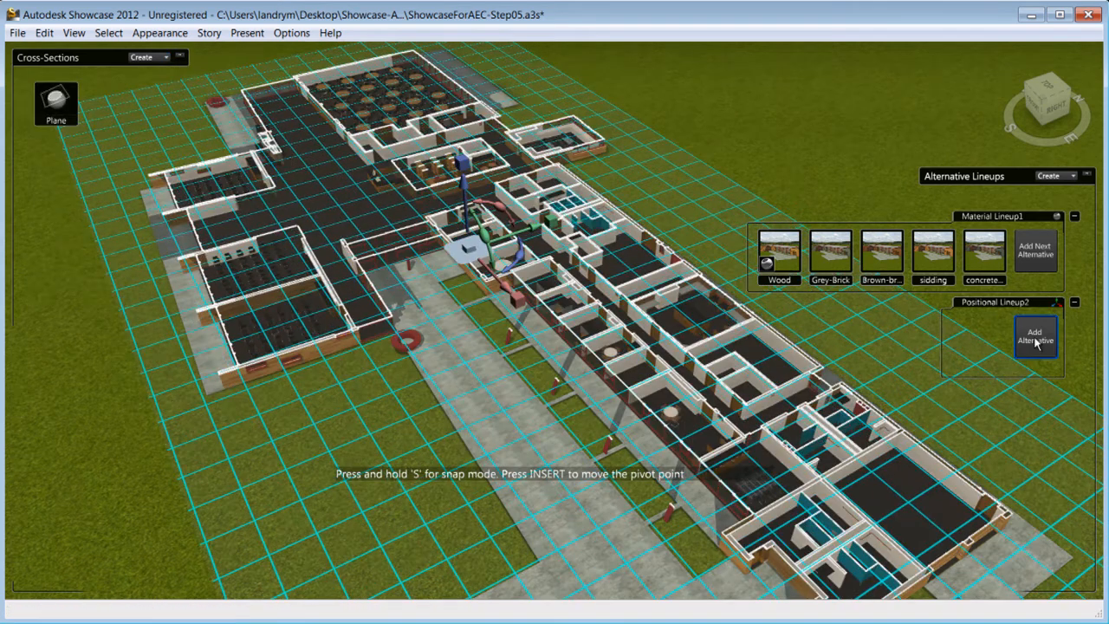
left_click(1035, 337)
- Stand the cross-section plane upright across the building and add its position to the positional lineup as a vertical alternative
left_click_drag(1030, 435, 918, 511, "alt")
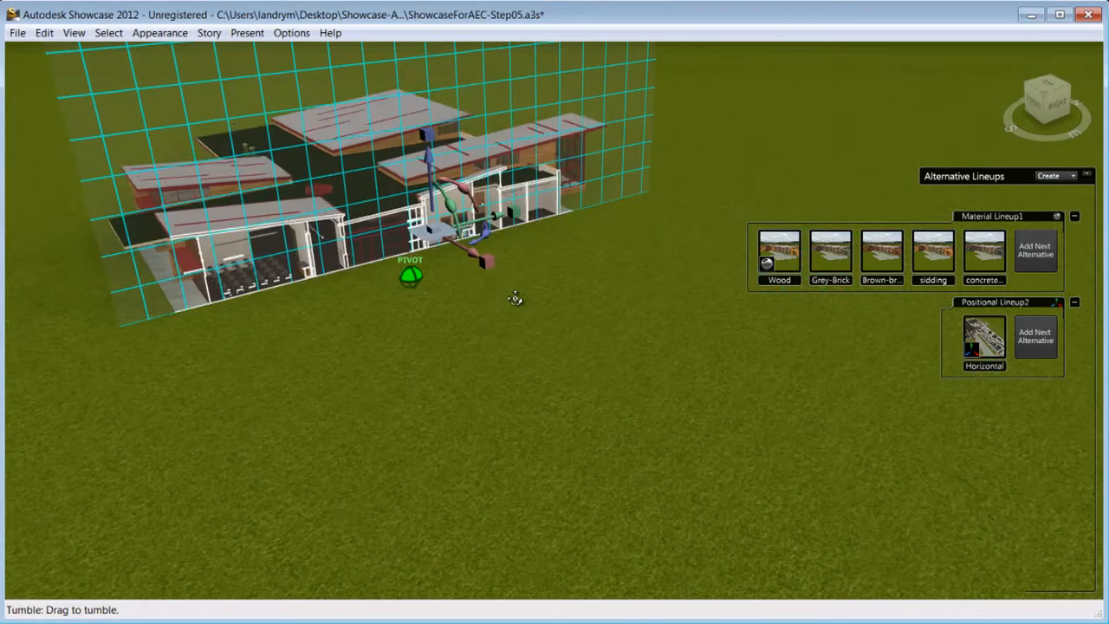
left_click_drag(514, 299, 416, 383, "alt")
middle_click_drag(416, 384, 641, 407, "alt")
left_click(1041, 347)
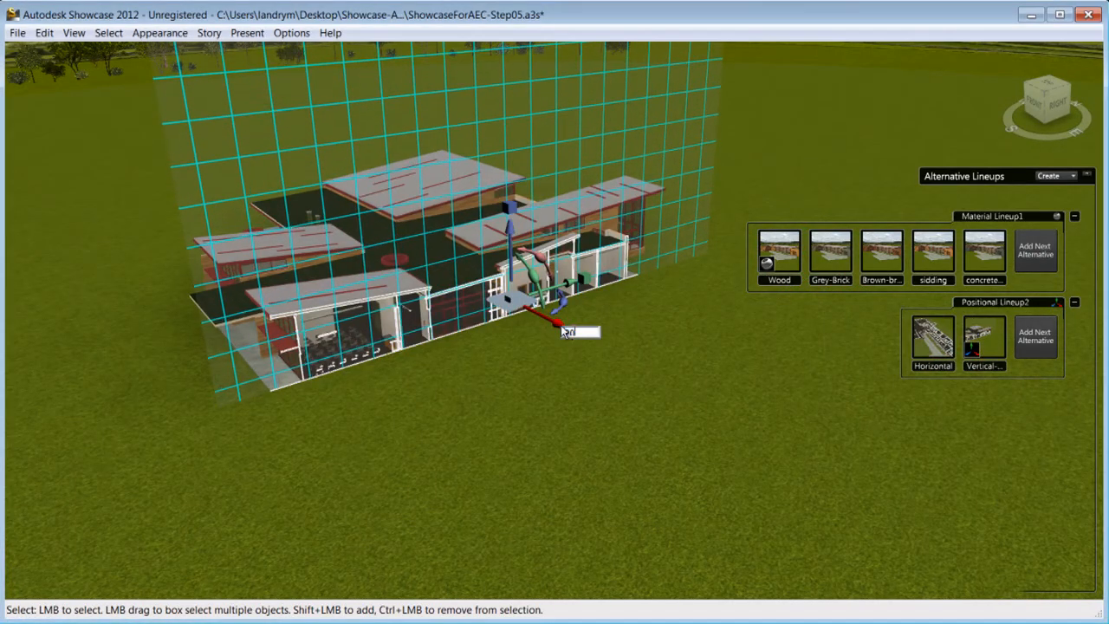
- Move the upright cross-section plane outward along the building, add it as another vertical alternative, and add an uncut No-Cross alternative
left_click_drag(560, 325, 611, 350)
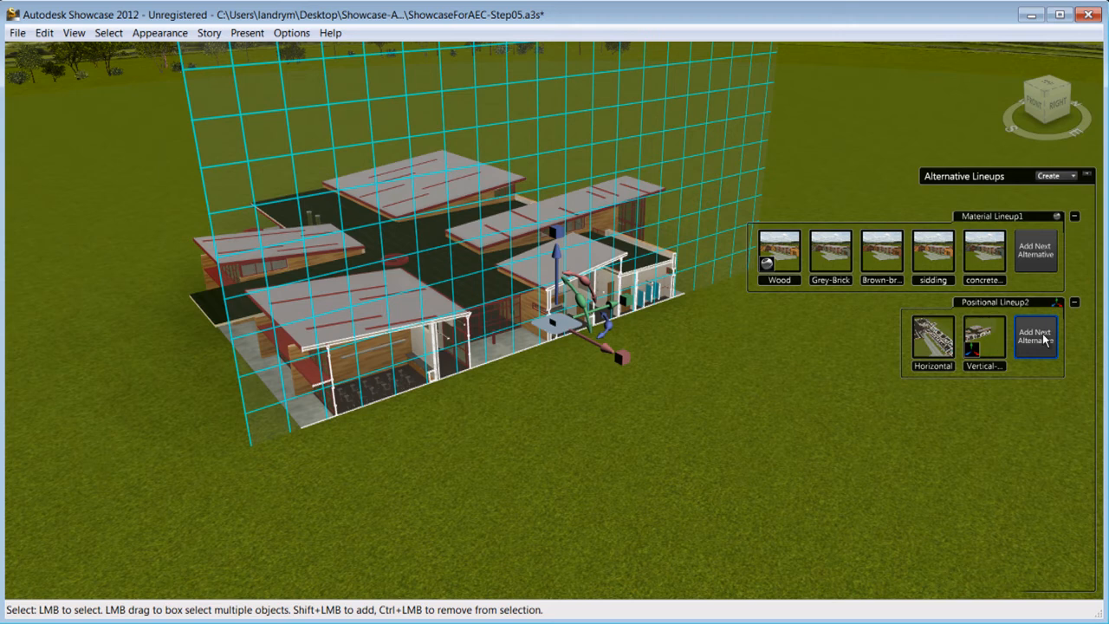
left_click(1044, 340)
left_click(882, 337)
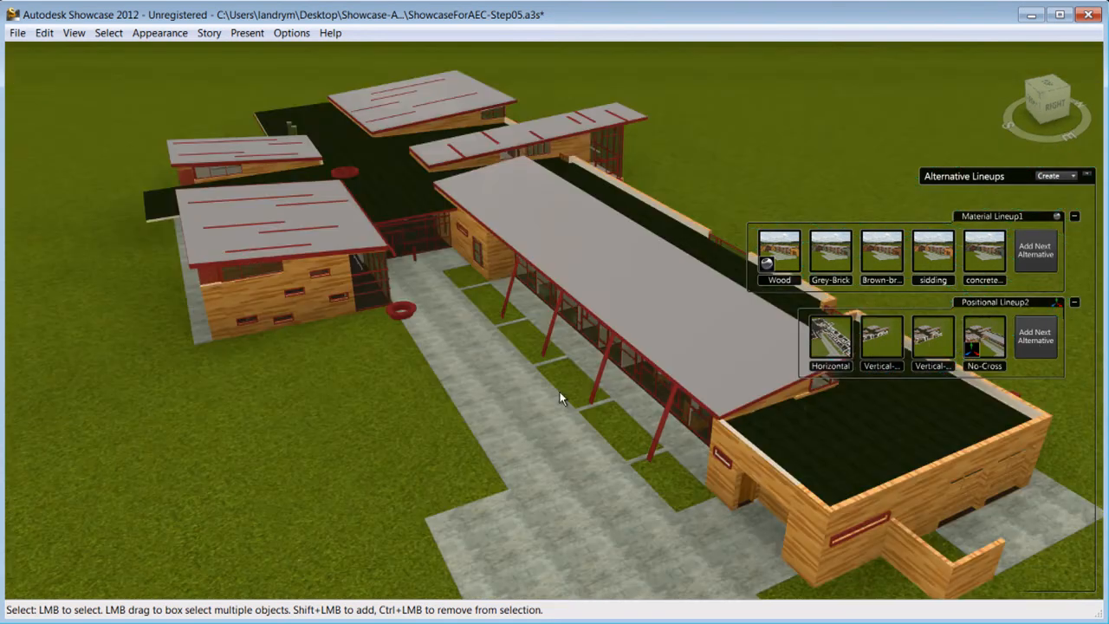
- Compare the Horizontal and both vertical cross-section alternatives on the building and return to No-Cross
left_click(834, 333)
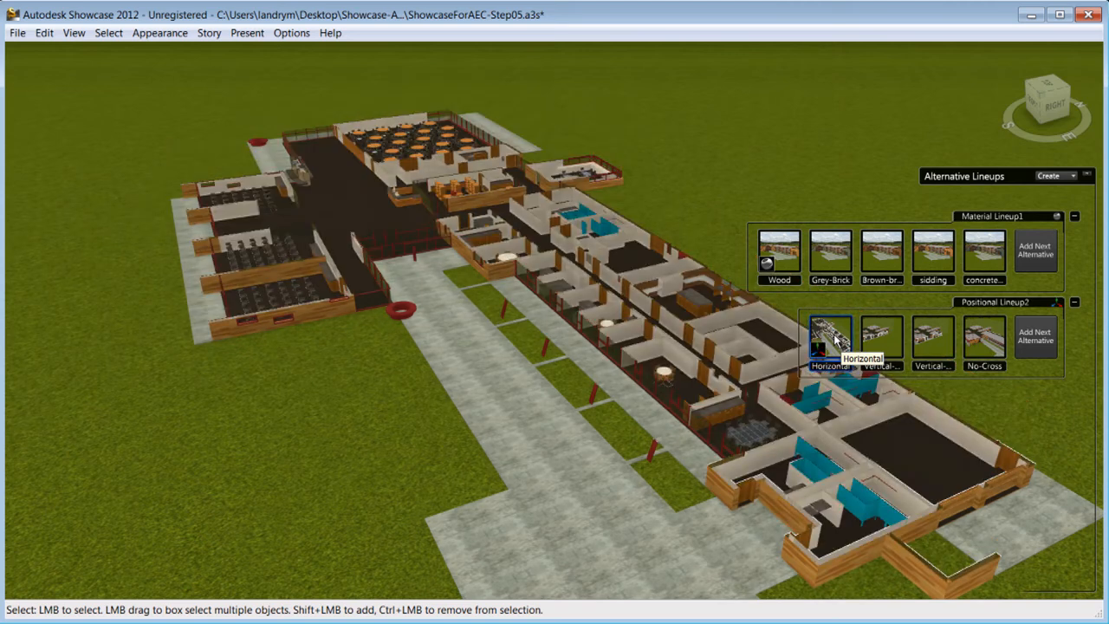
left_click(880, 347)
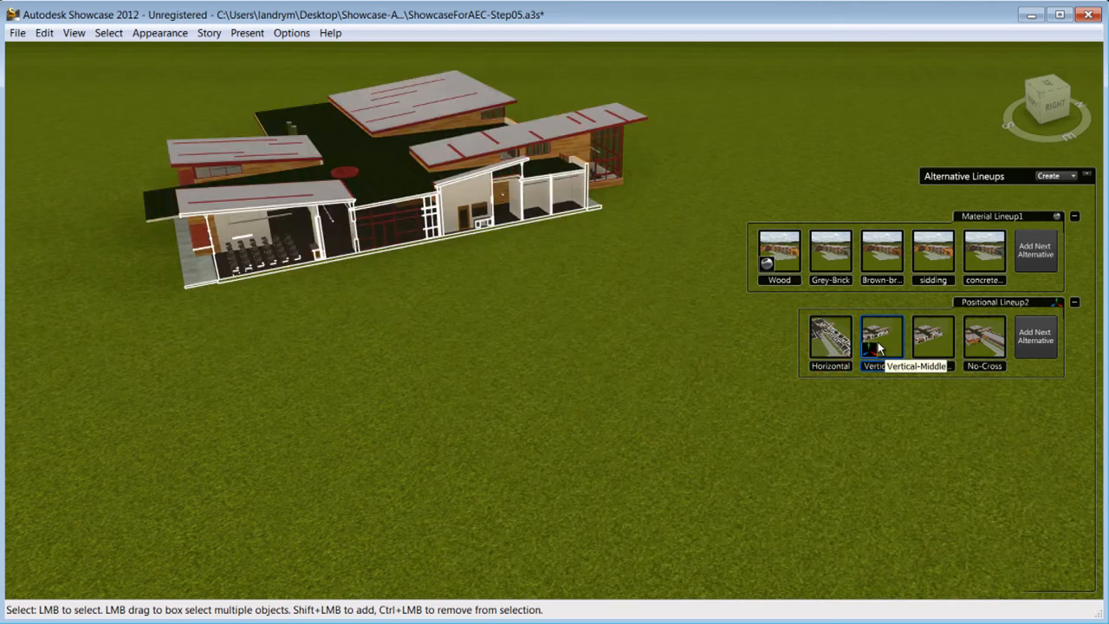
left_click(942, 341)
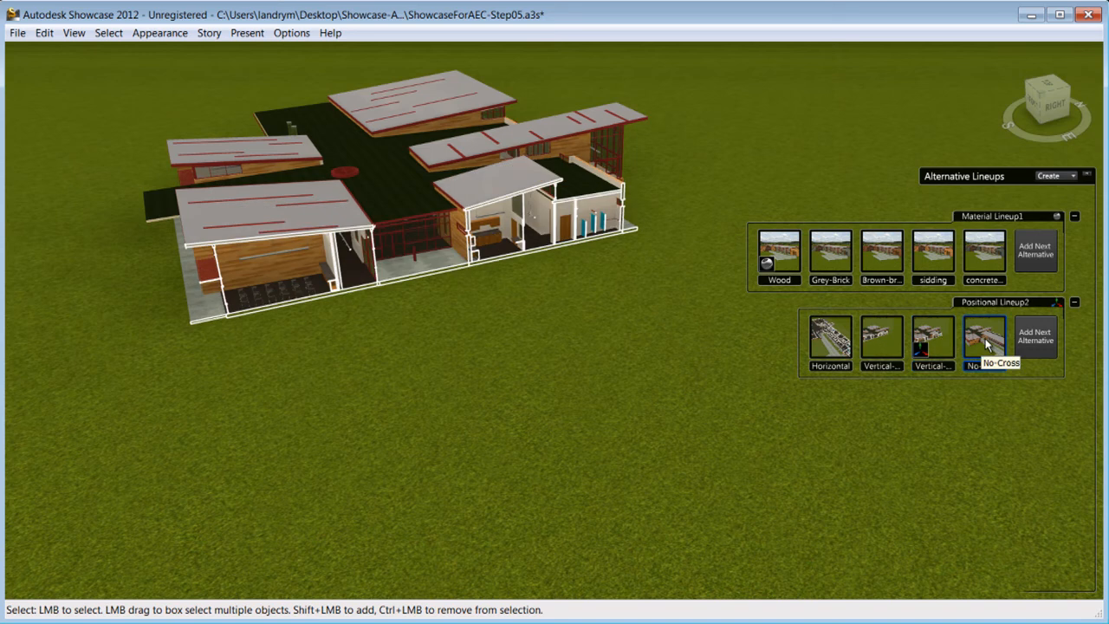
left_click(986, 344)
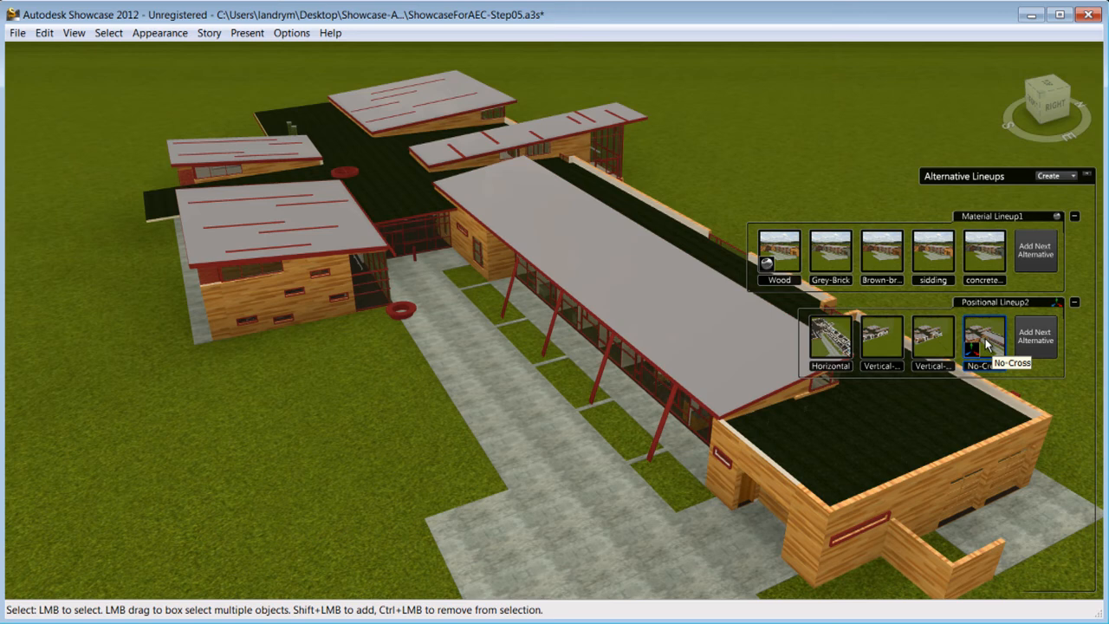
- Create a new Start to end camera shot of the building
mouse_move(716, 434)
left_mouse_down("alt")
mouse_move(612, 404)
mouse_move(597, 287)
mouse_move(619, 277)
mouse_move(847, 288)
mouse_move(595, 330)
left_mouse_up("alt")
middle_click_drag(620, 357, 572, 387, "alt")
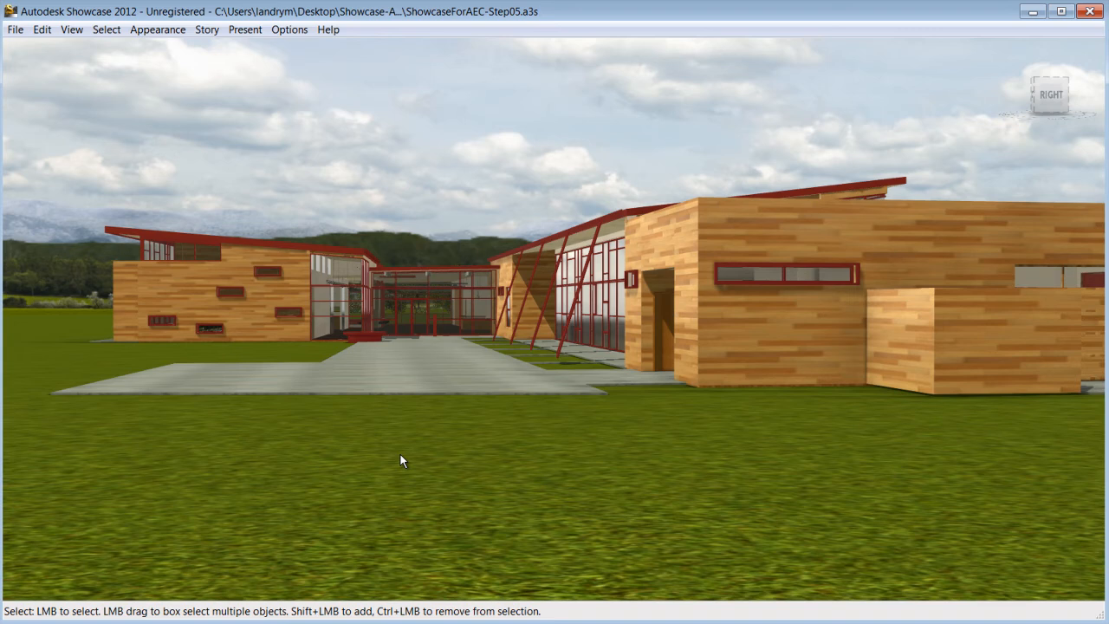
key("s")
left_click(244, 460)
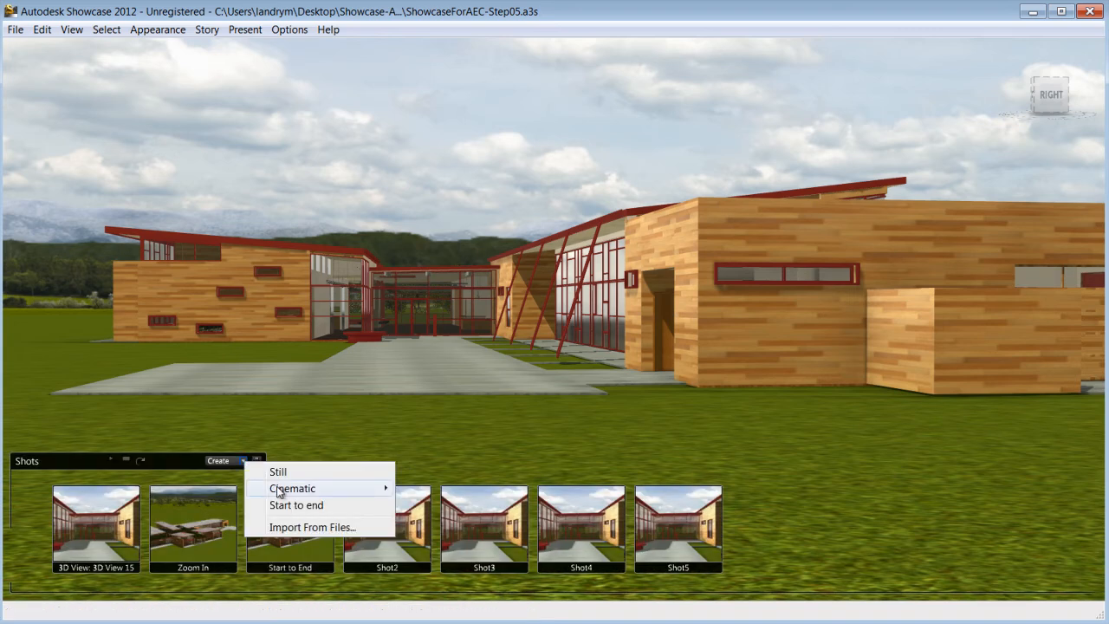
mouse_move(279, 492)
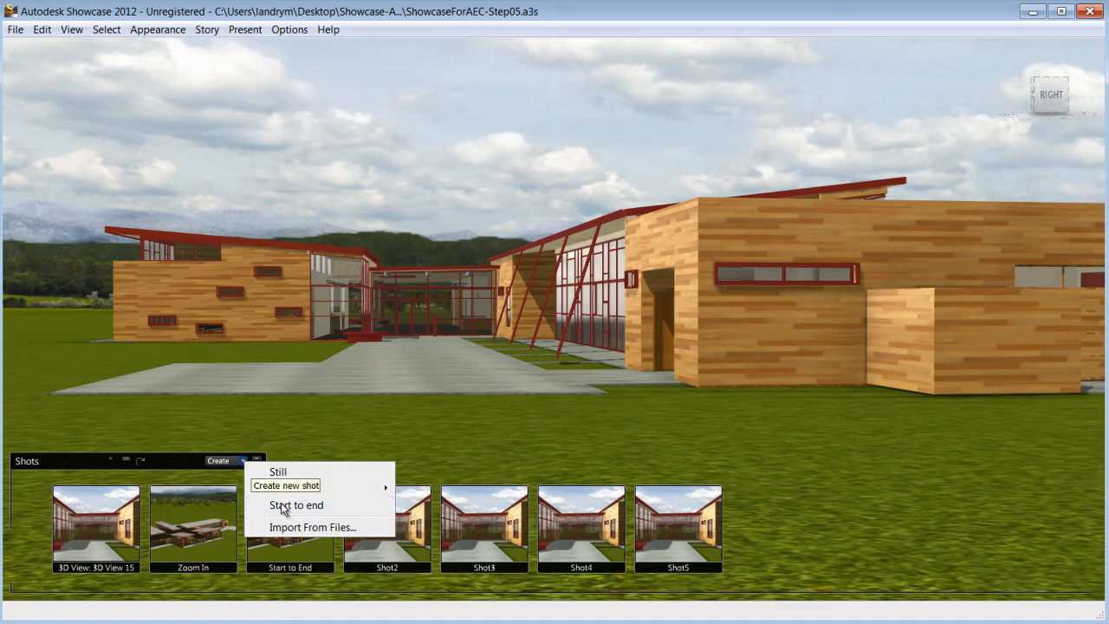
left_click(281, 509)
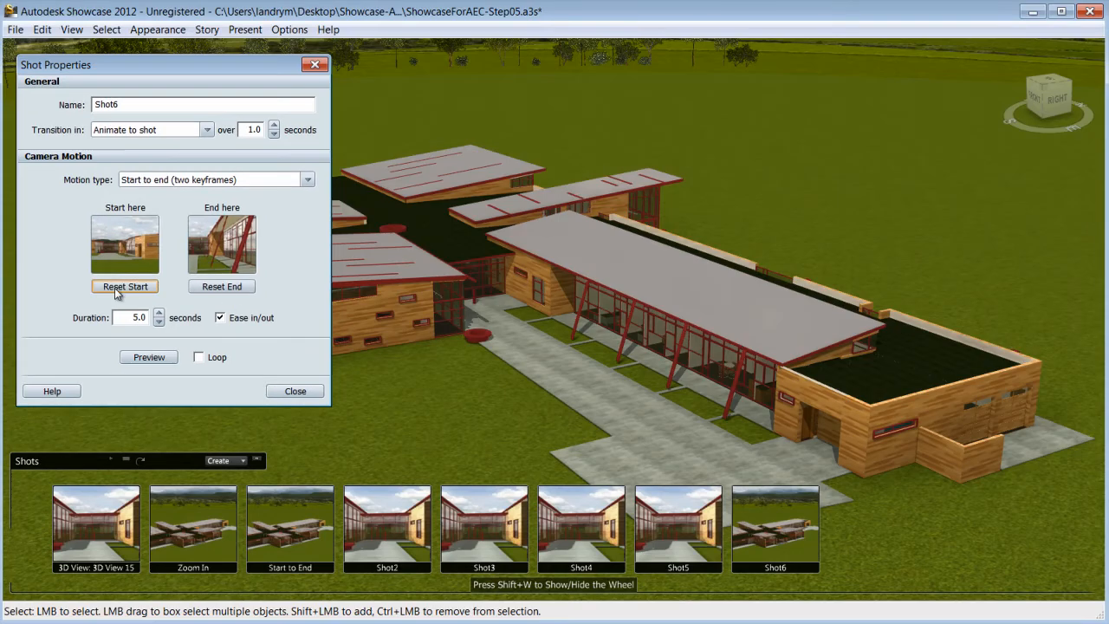
- Set the shot to start at the aerial view and end in front of the entrance over 8 seconds, and preview it
left_click(124, 286)
middle_click_drag(615, 391, 553, 317)
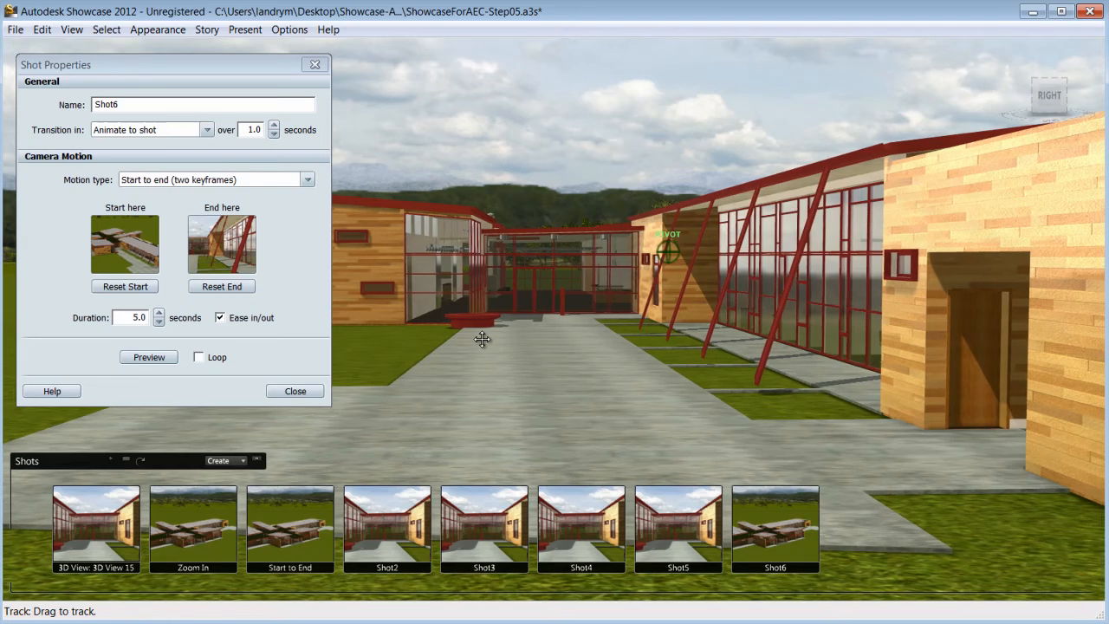
left_click(222, 286)
double_click(135, 317)
type("8")
left_click(146, 357)
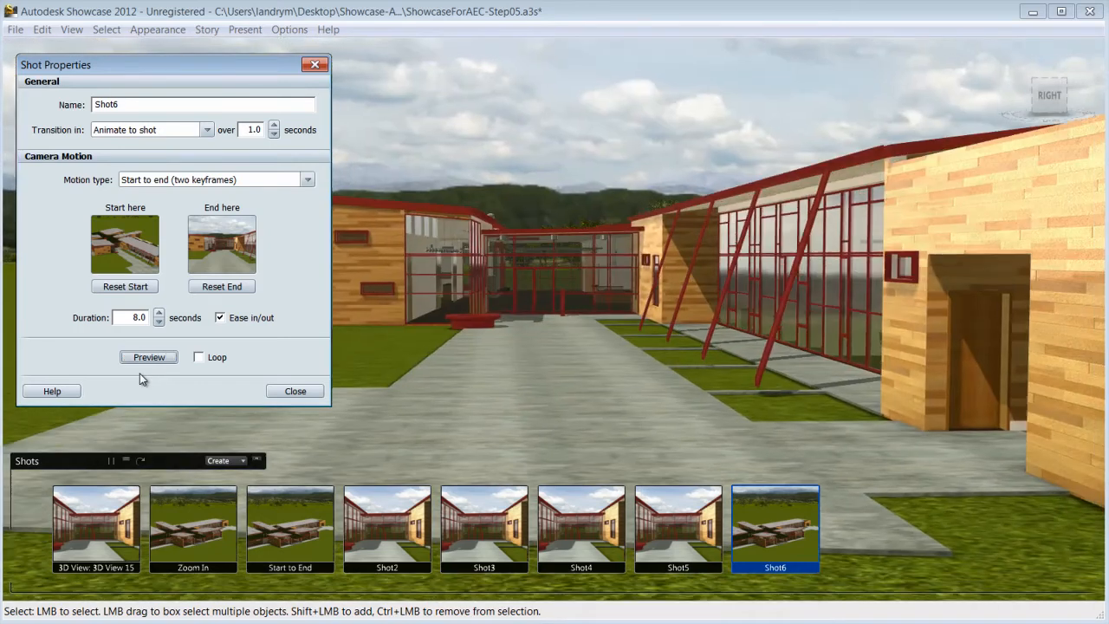
- Set the transition into Shot6 to Cut to shot and play the shot
left_click(206, 130)
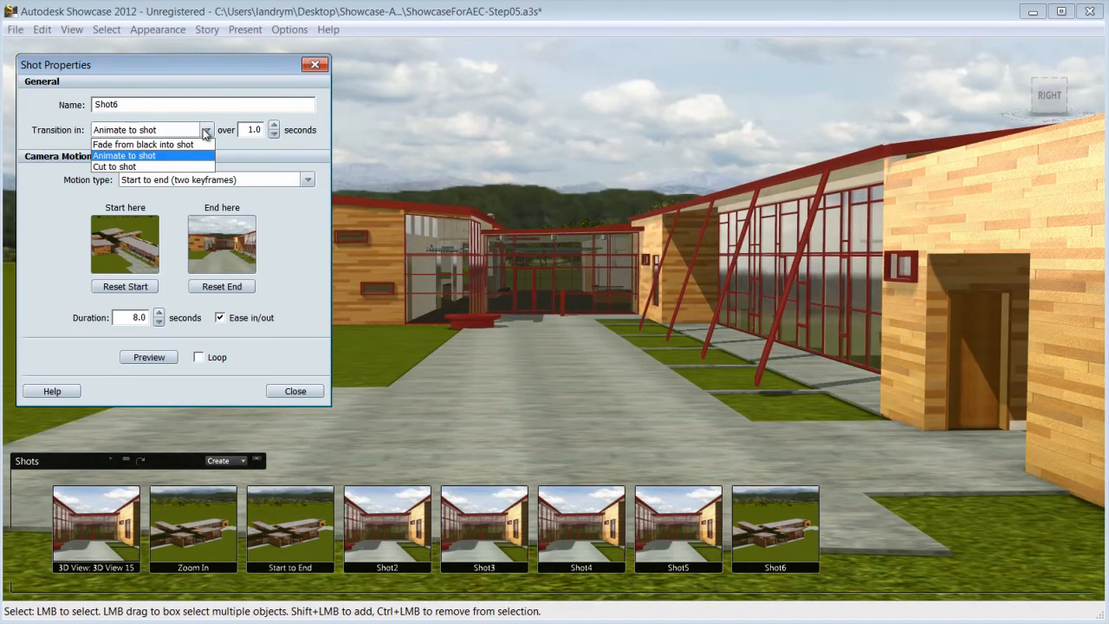
left_click(173, 167)
left_click(765, 543)
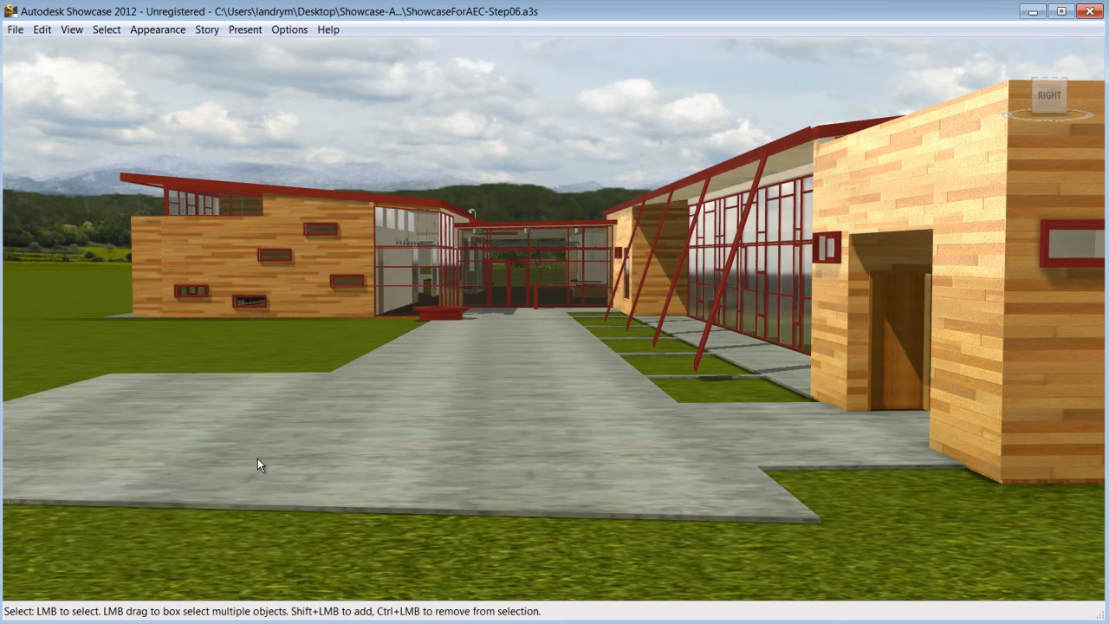
- Compare the building in the ID Bloom, Desert Dawn Road and Country Road environments, and return to Grass Field
key("e")
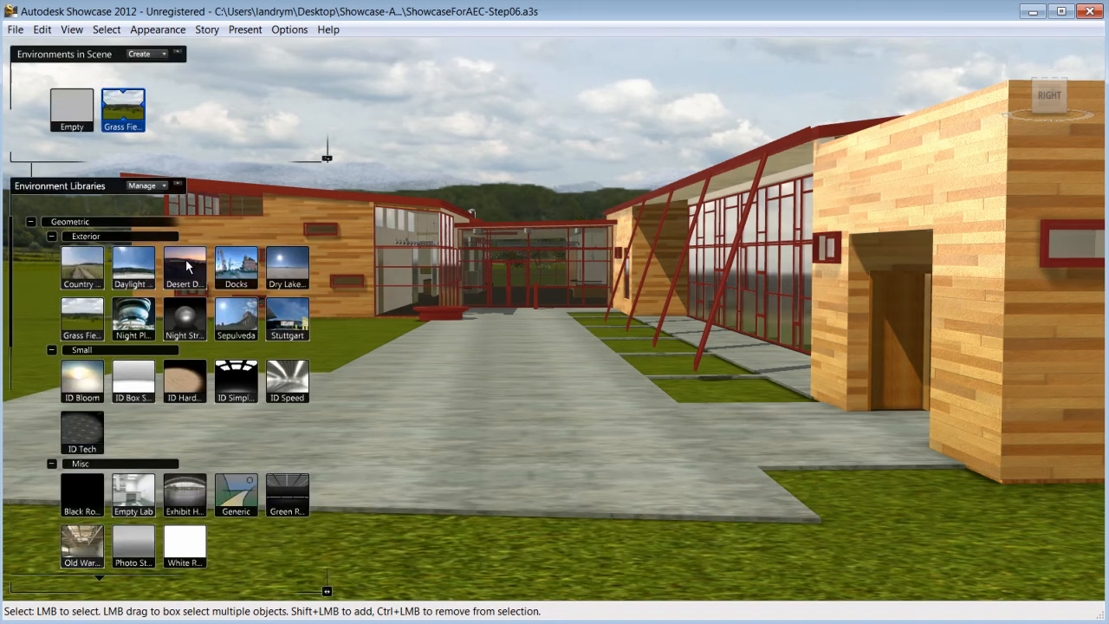
left_click(186, 261)
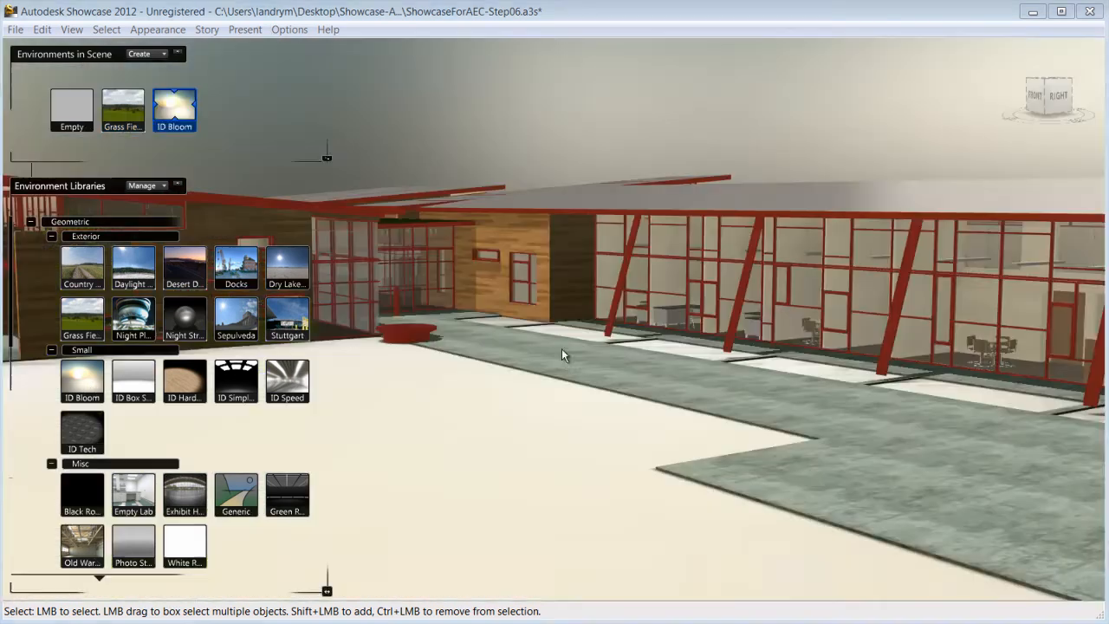
left_click_drag(564, 356, 563, 431, "alt")
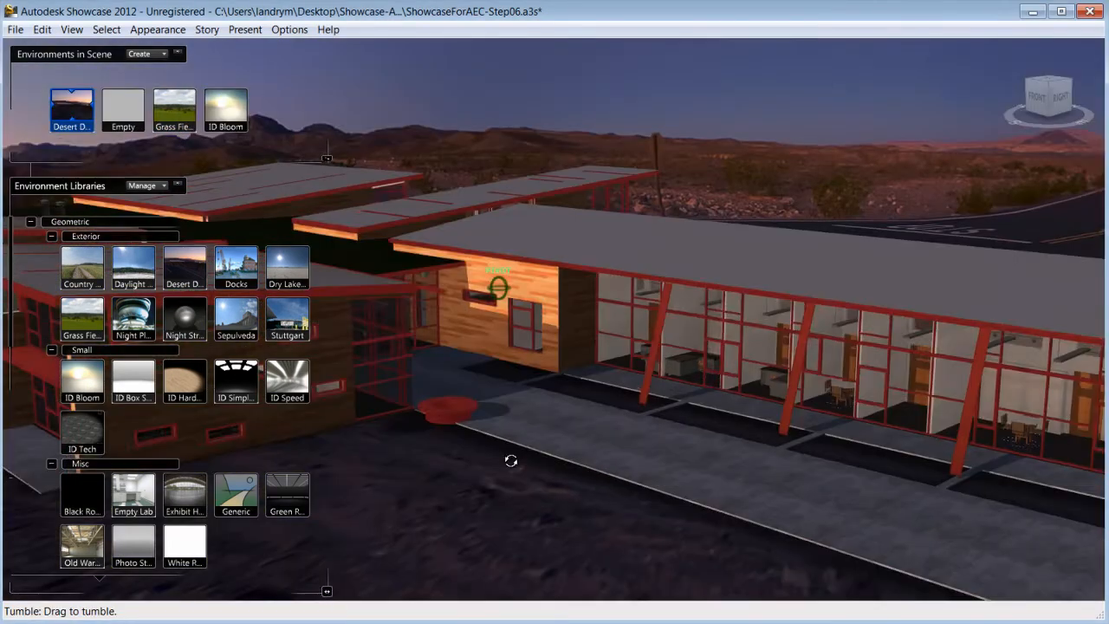
left_click_drag(511, 461, 459, 425, "alt")
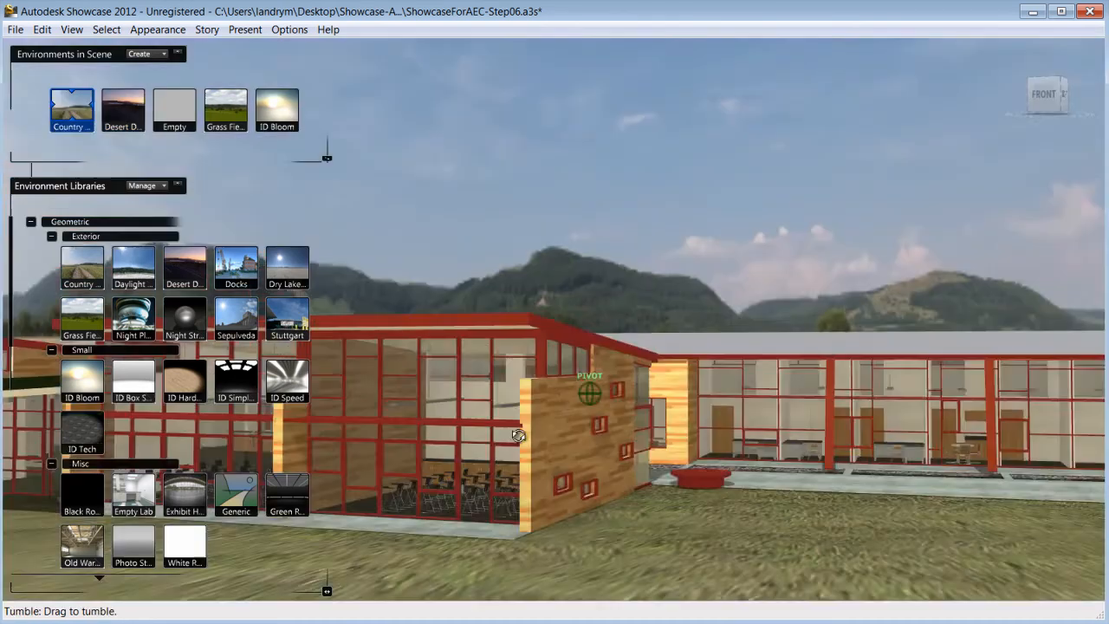
left_click_drag(518, 435, 169, 423, "alt")
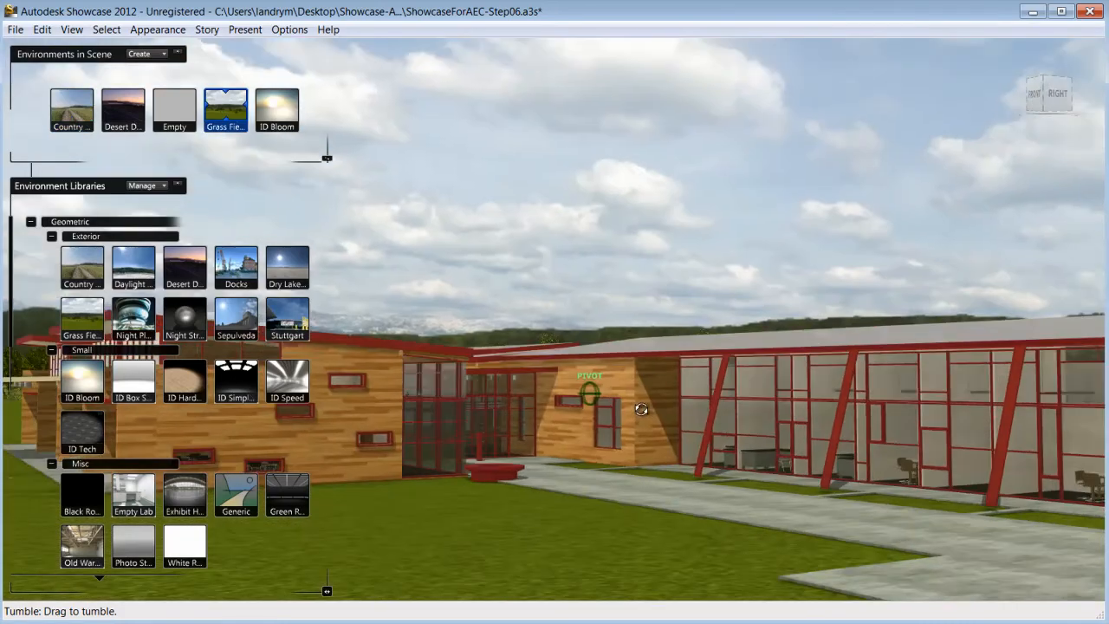
left_click_drag(639, 409, 641, 409, "alt")
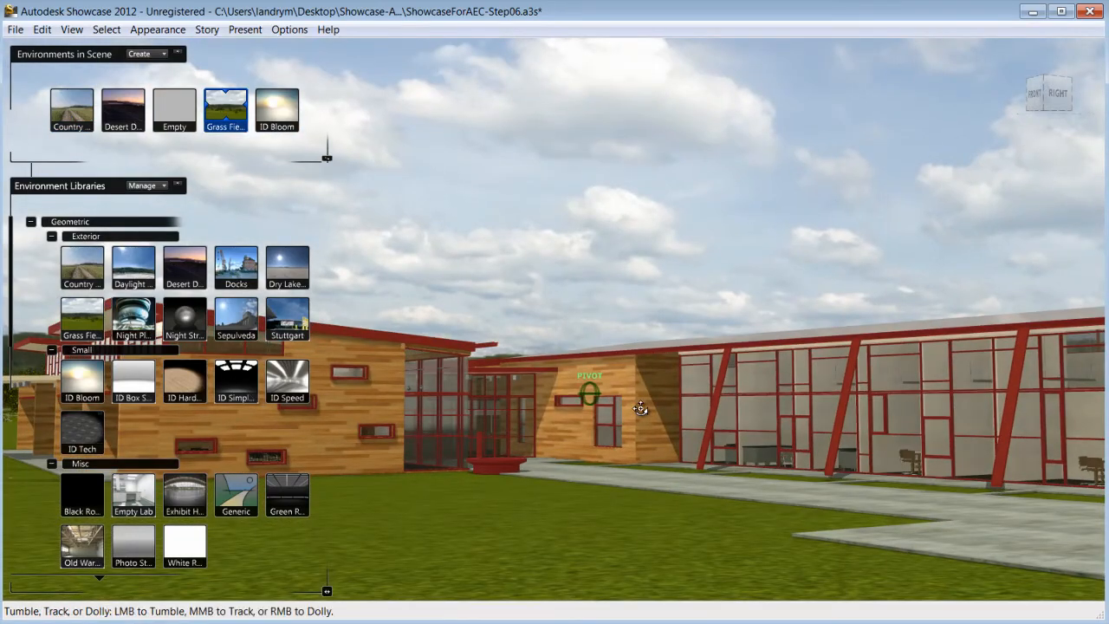
middle_click_drag(575, 475, 700, 469, "alt")
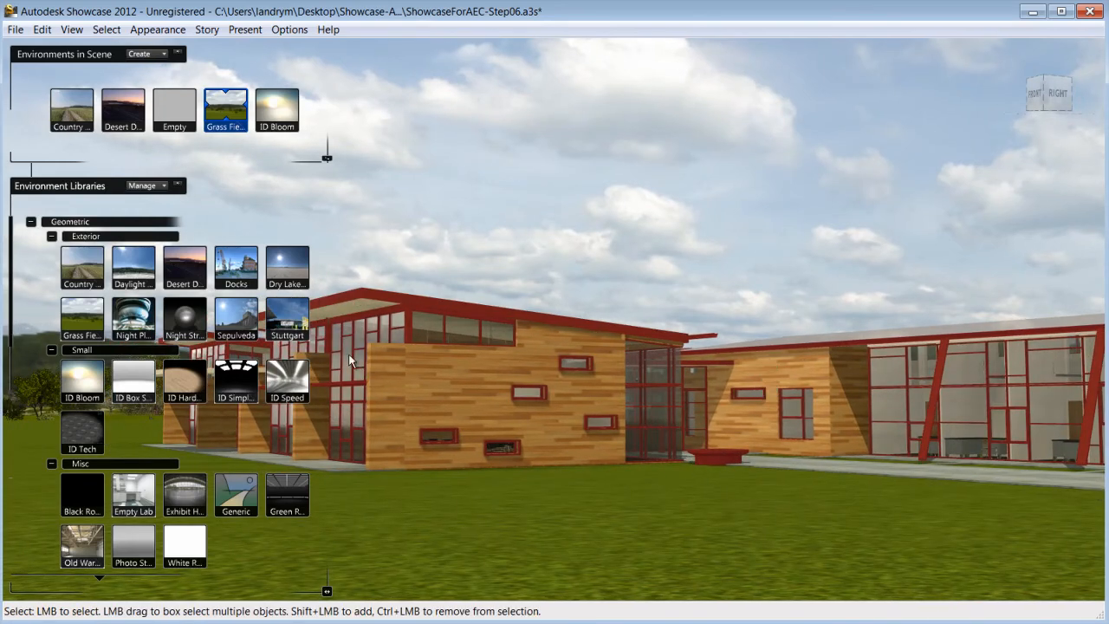
left_click(179, 52)
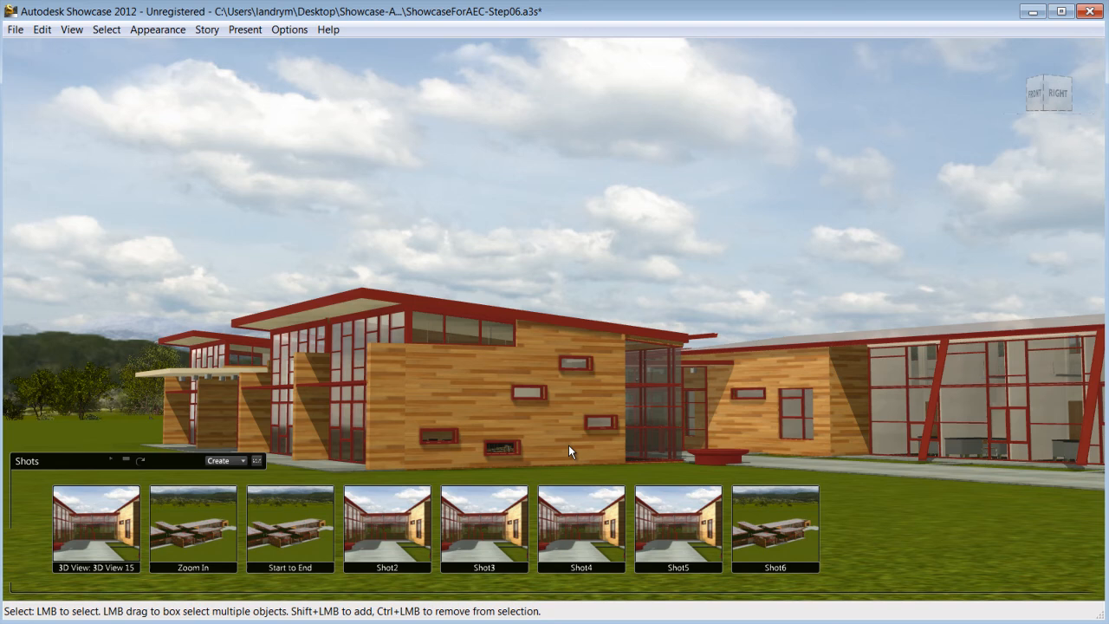
- Create an empty storyboard slide with the alternative lineups shown, and add Shot6 to the slide
key("a")
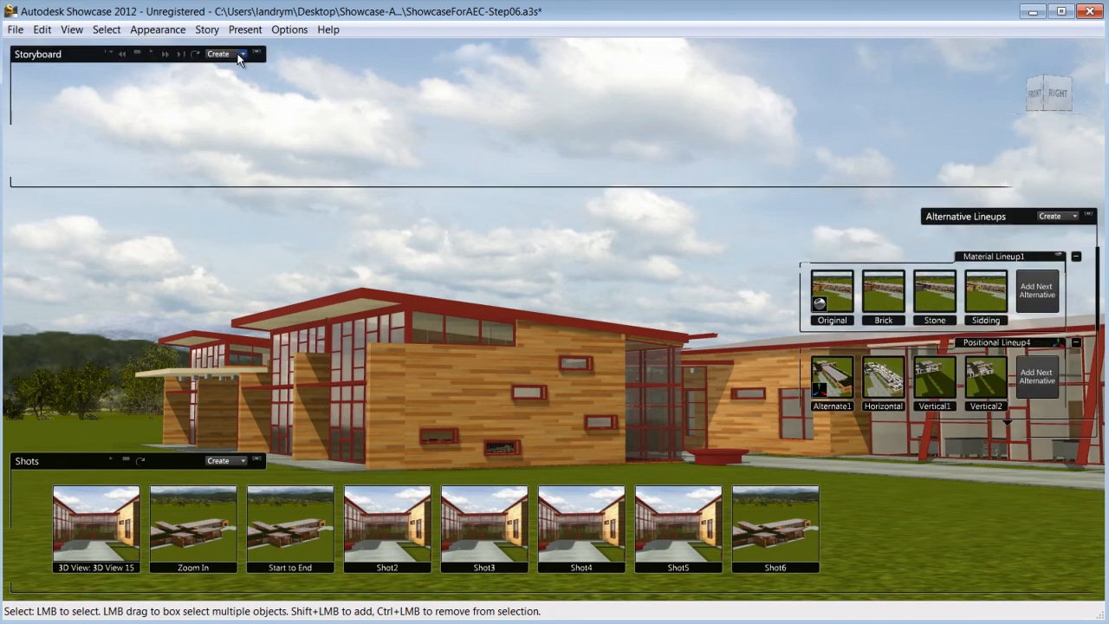
left_click(238, 55)
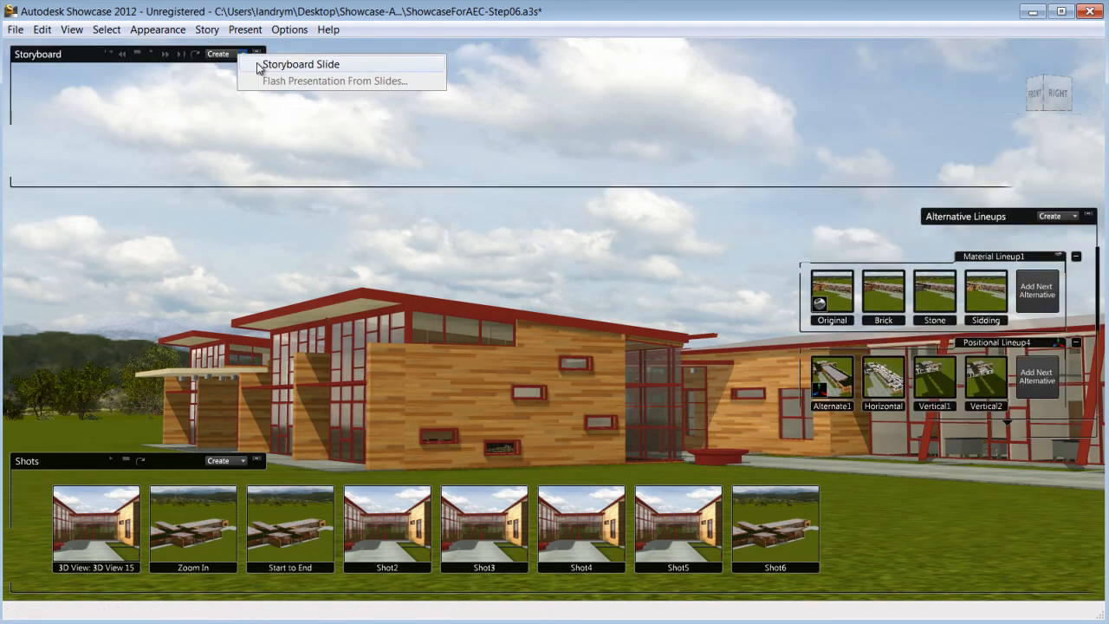
left_click(260, 66)
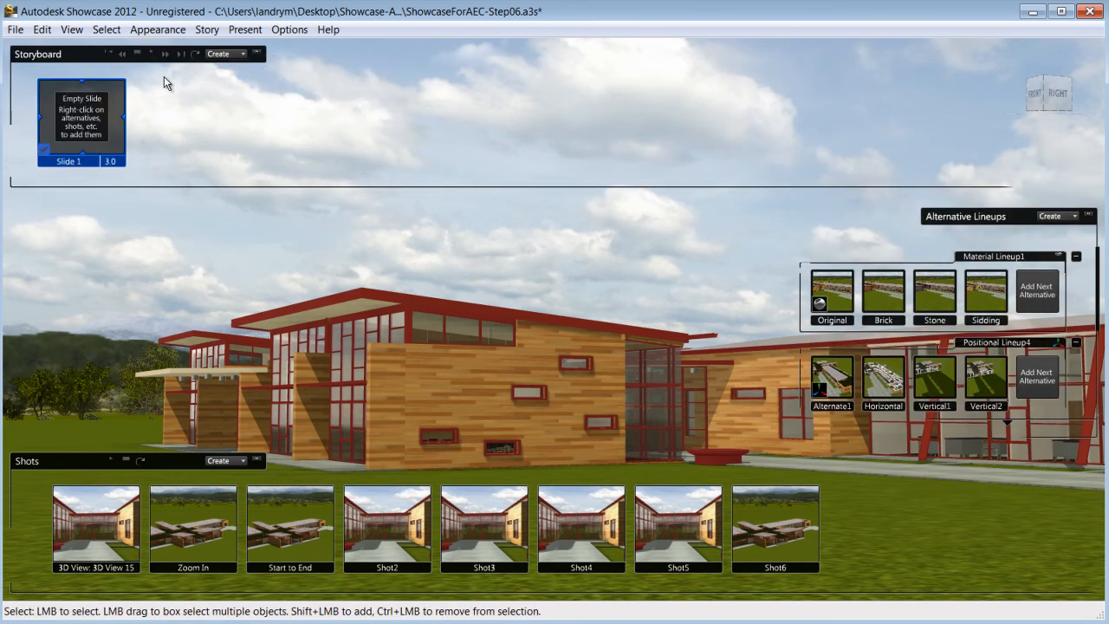
right_click(760, 541)
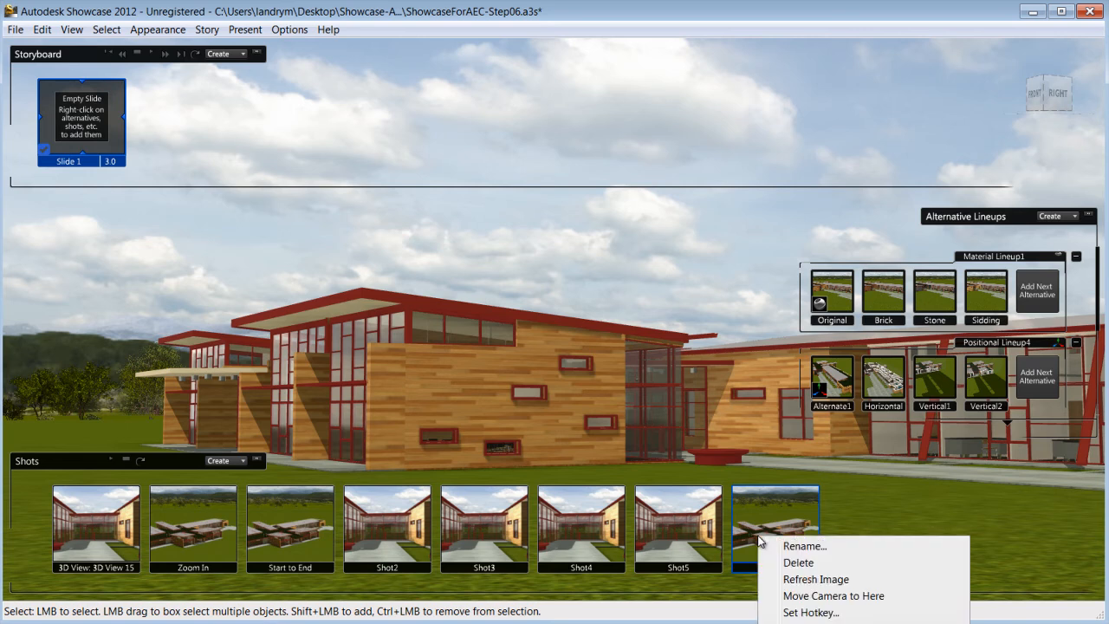
- Add the Original, Brick and Stone material alternatives to the current storyboard slide
right_click(842, 292)
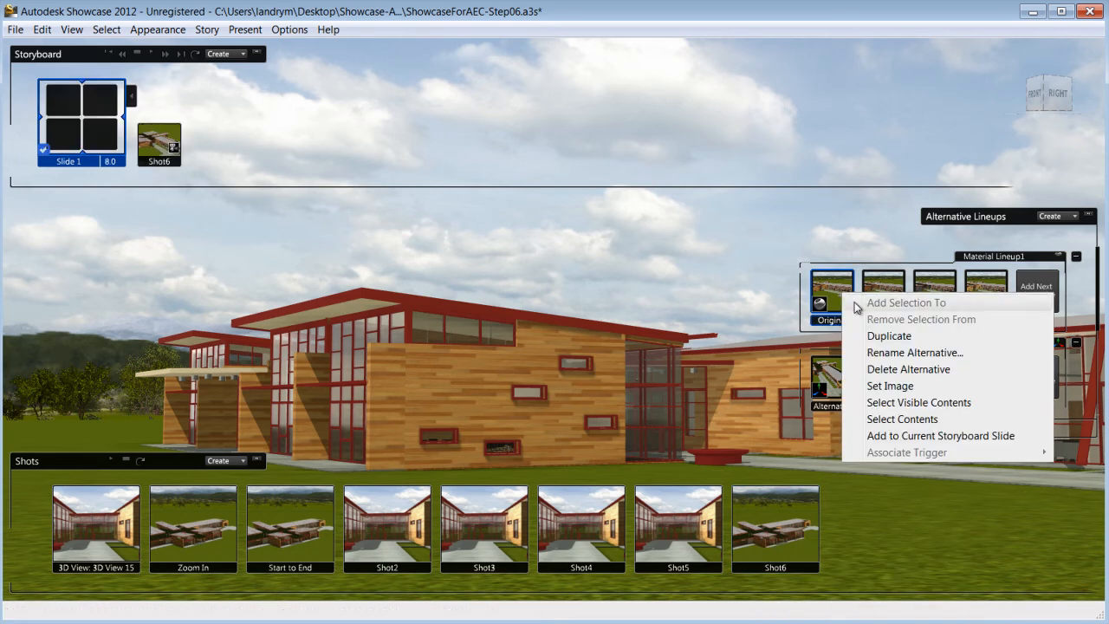
left_click(872, 435)
right_click(886, 286)
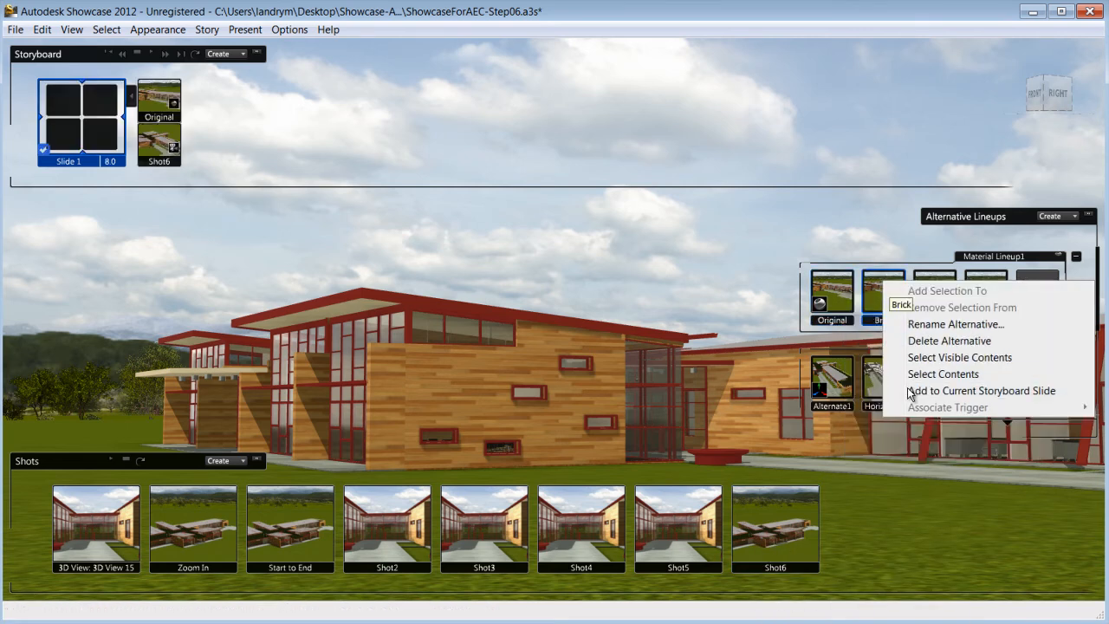
left_click(912, 390)
right_click(943, 286)
left_click(963, 389)
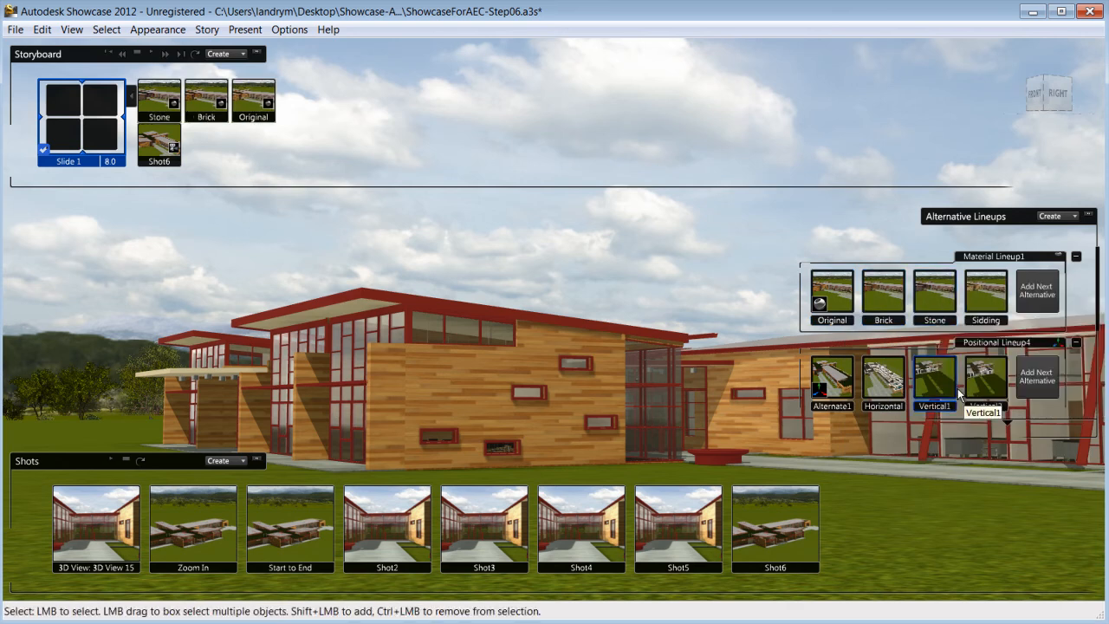
- Add the Grass Field environment to Slide 1 and space the Brick and Stone changes at about 3 and 6 seconds
right_click(86, 124)
left_click(138, 380)
left_click(155, 235)
mouse_move(233, 279)
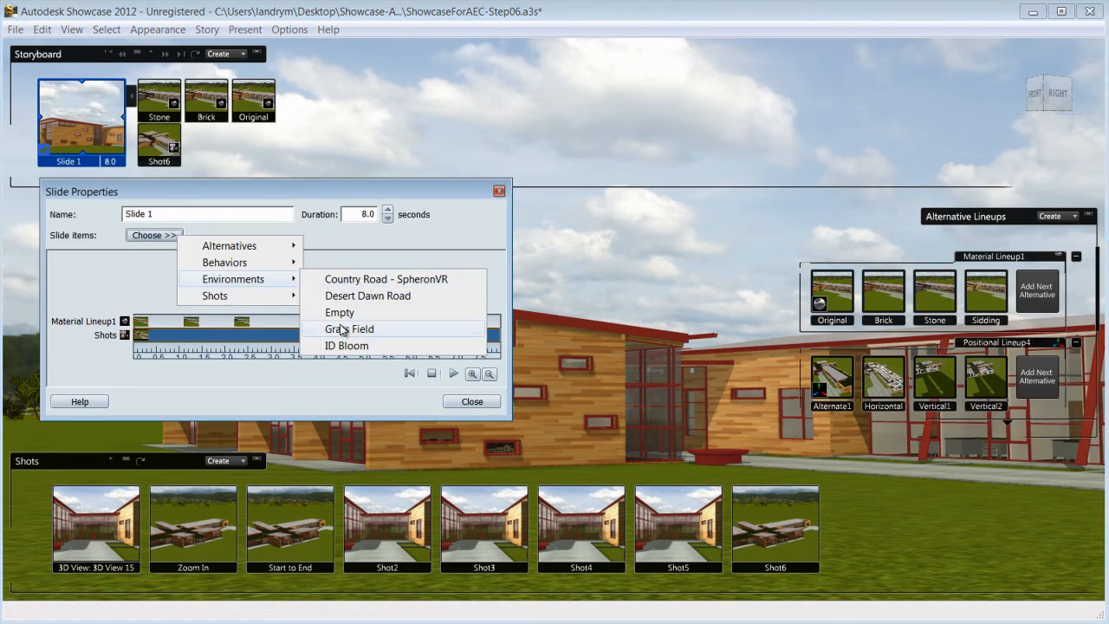
left_click(340, 330)
left_click_drag(243, 308, 414, 323)
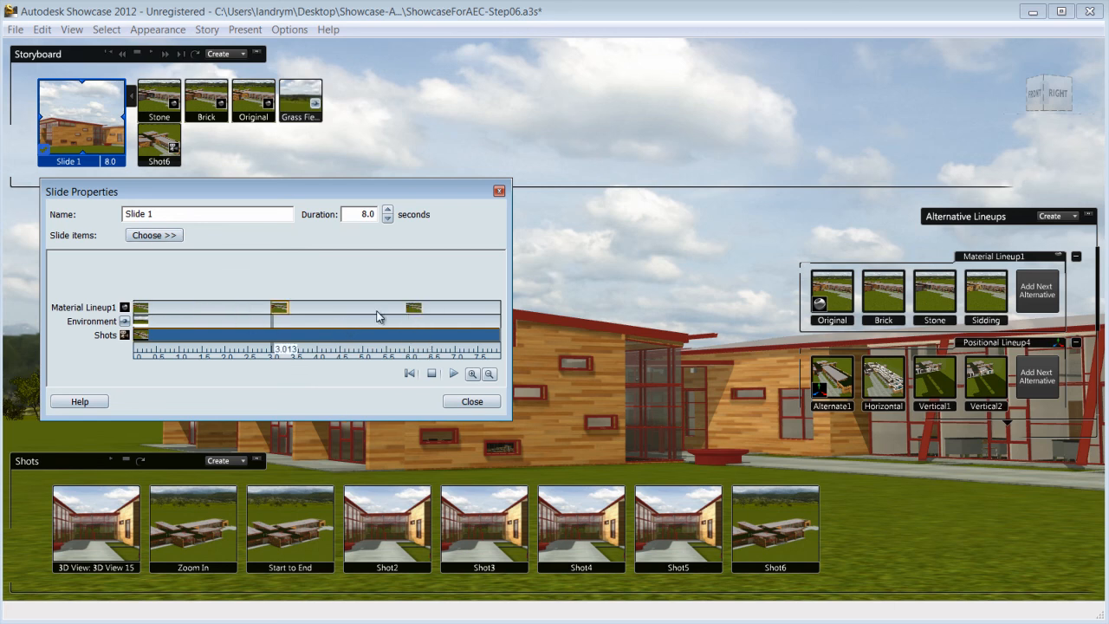
left_click(471, 401)
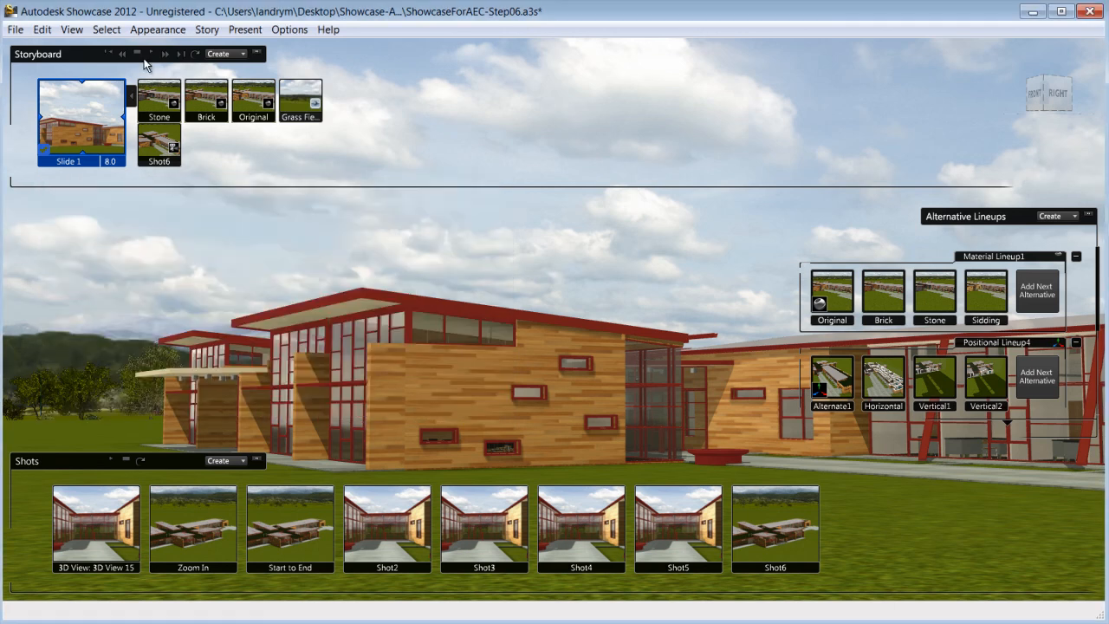
- Play the storyboard slide and check the option for creating a Flash presentation from slides
left_click(152, 54)
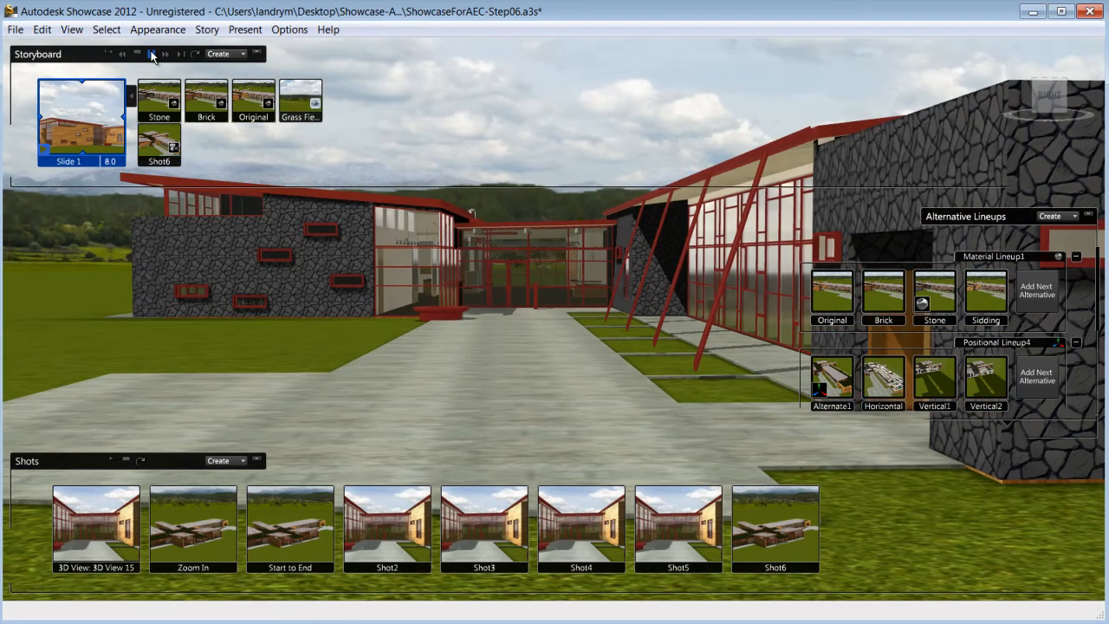
left_click(244, 53)
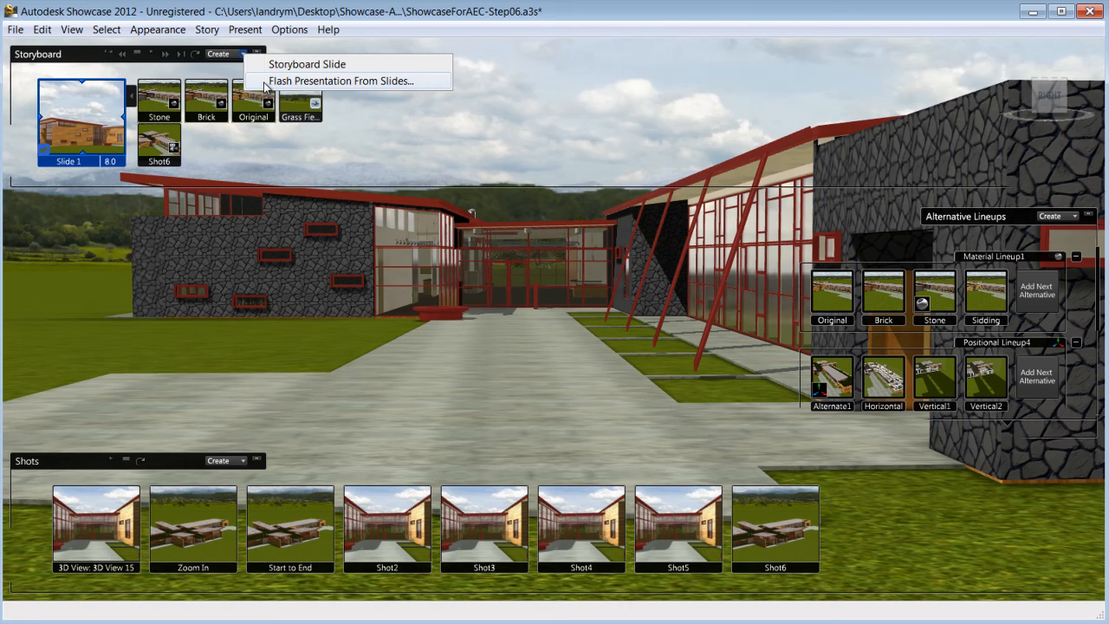
- Start a full-screen interactive walk-through and look around the stone-clad building from the front path
left_click(246, 29)
left_click(286, 164)
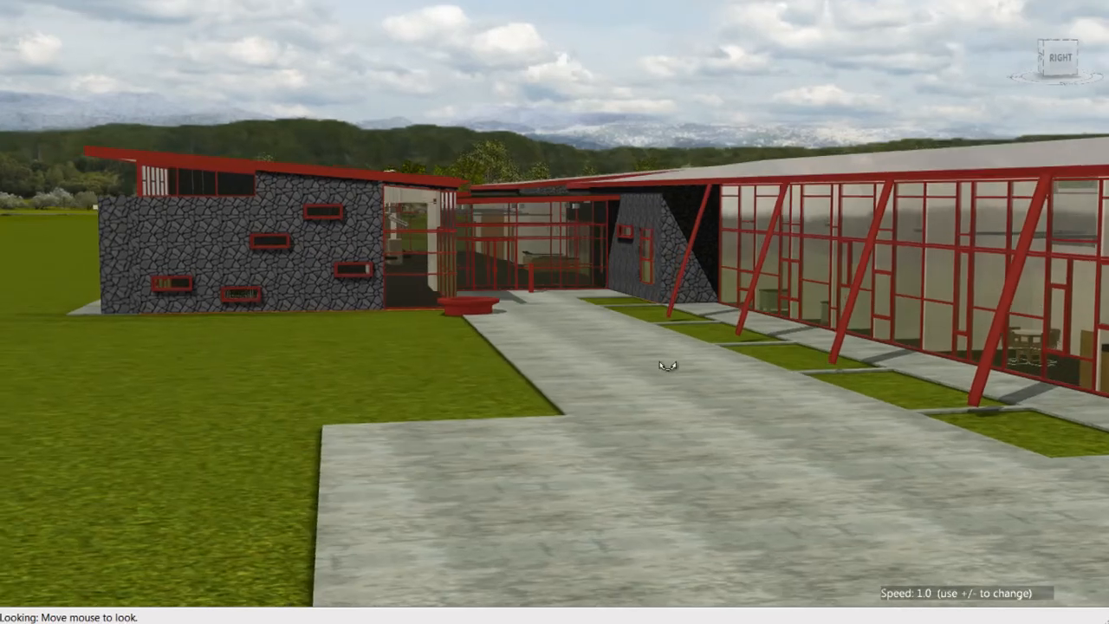
- Orbit to the building's front corner and compare the Original, Brick, Stone and Sidding materials, keeping the Alternate1 position active
left_click_drag(668, 366, 569, 362)
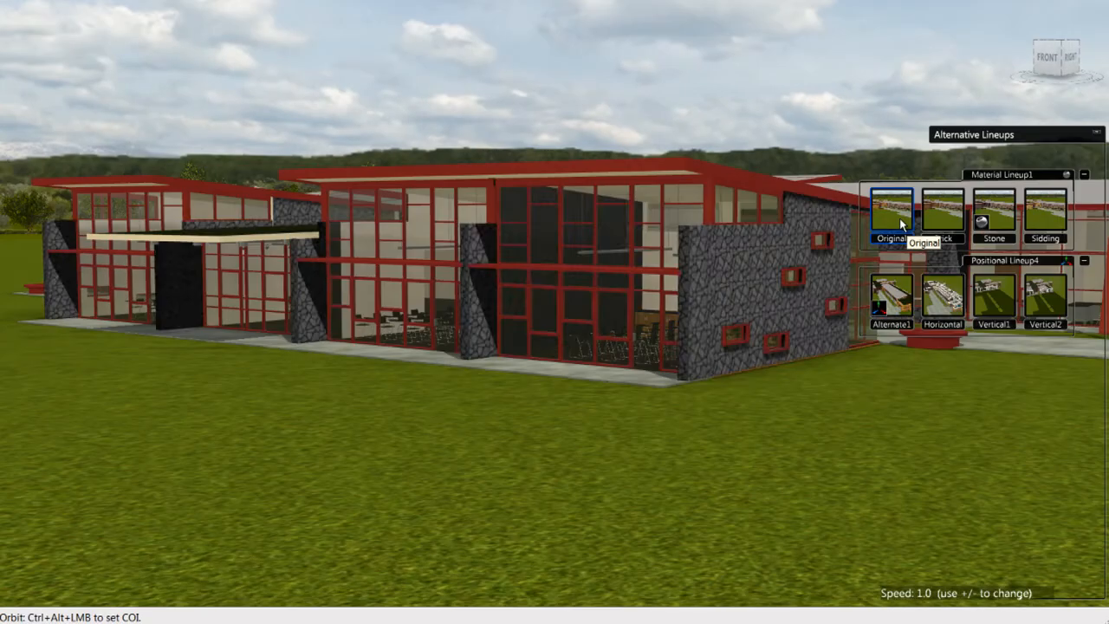
left_click(941, 220)
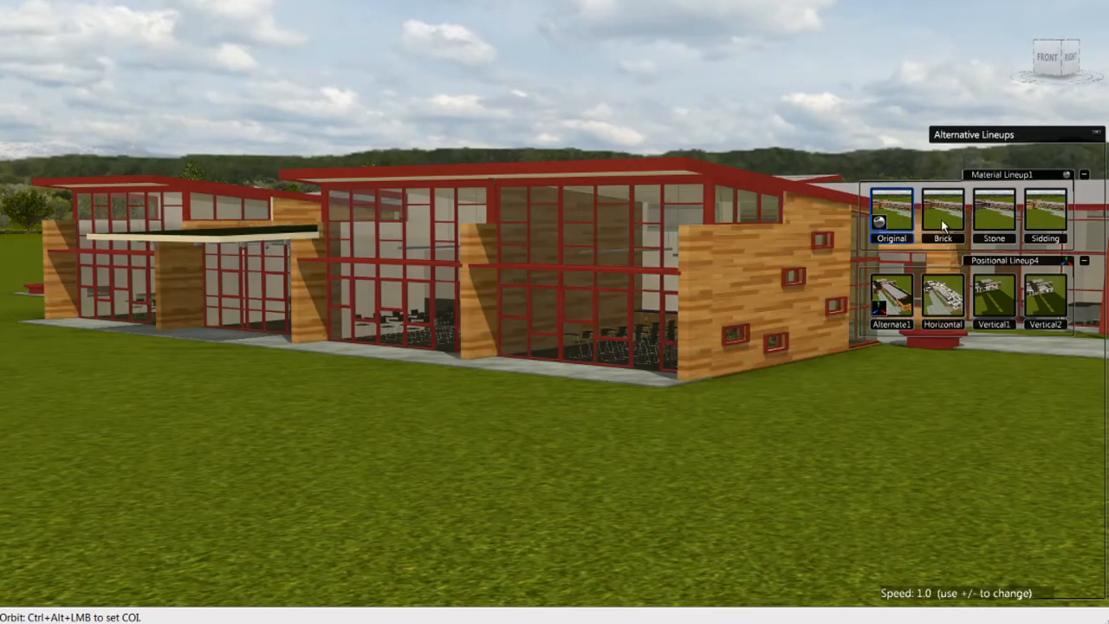
left_click(989, 224)
left_click(894, 322)
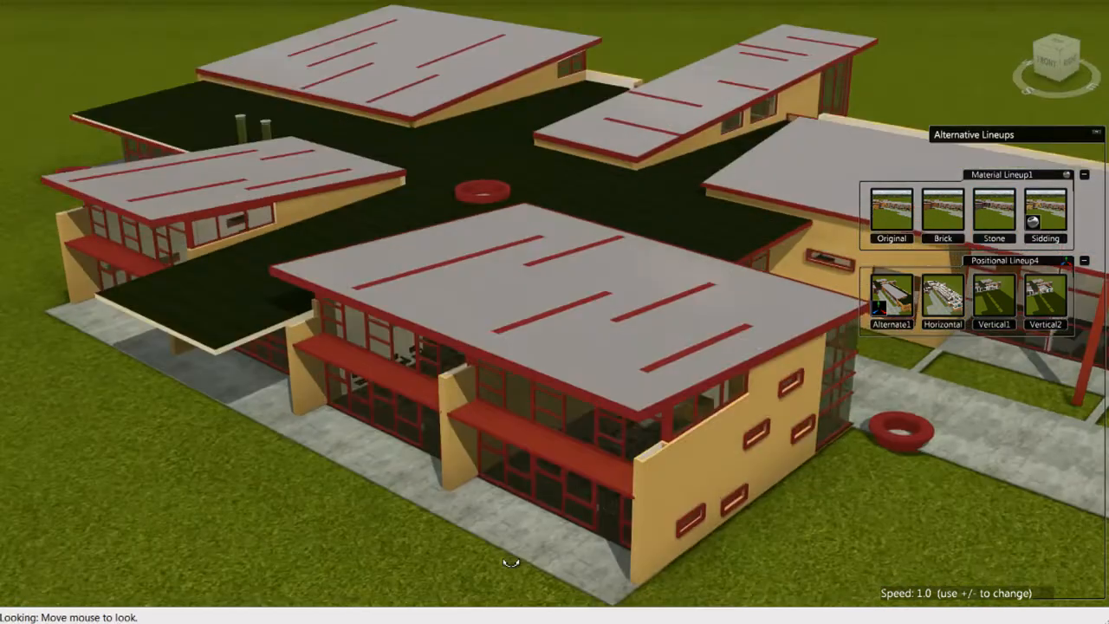
- View the Horizontal cross-section alternative from above and in top view, and restore the Alternate1 position
left_click_drag(509, 343, 510, 383, "alt")
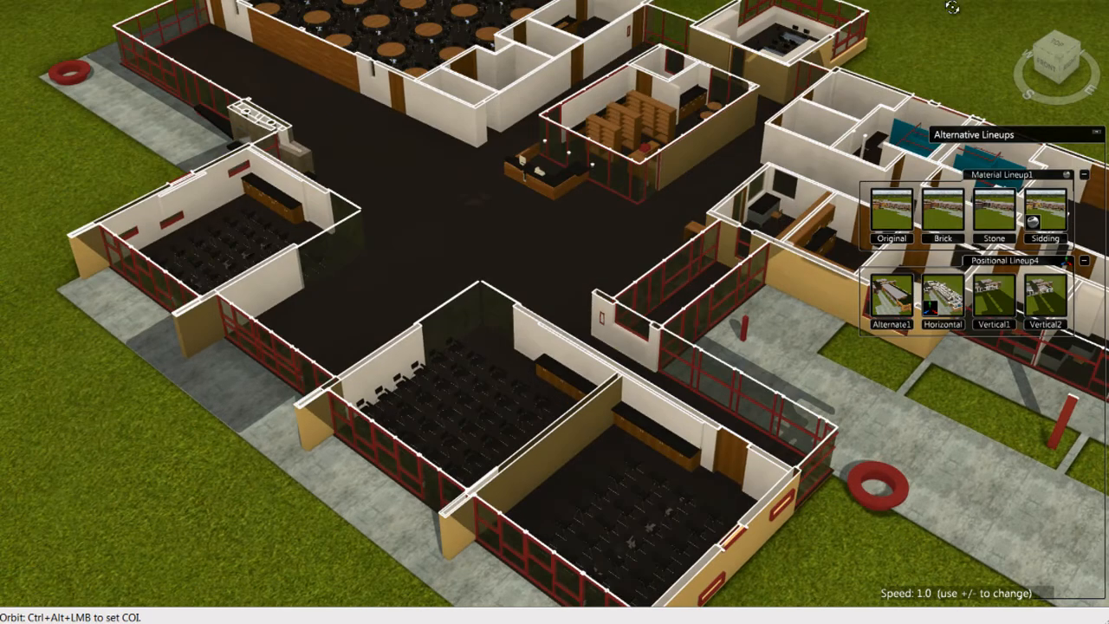
left_click(1057, 46)
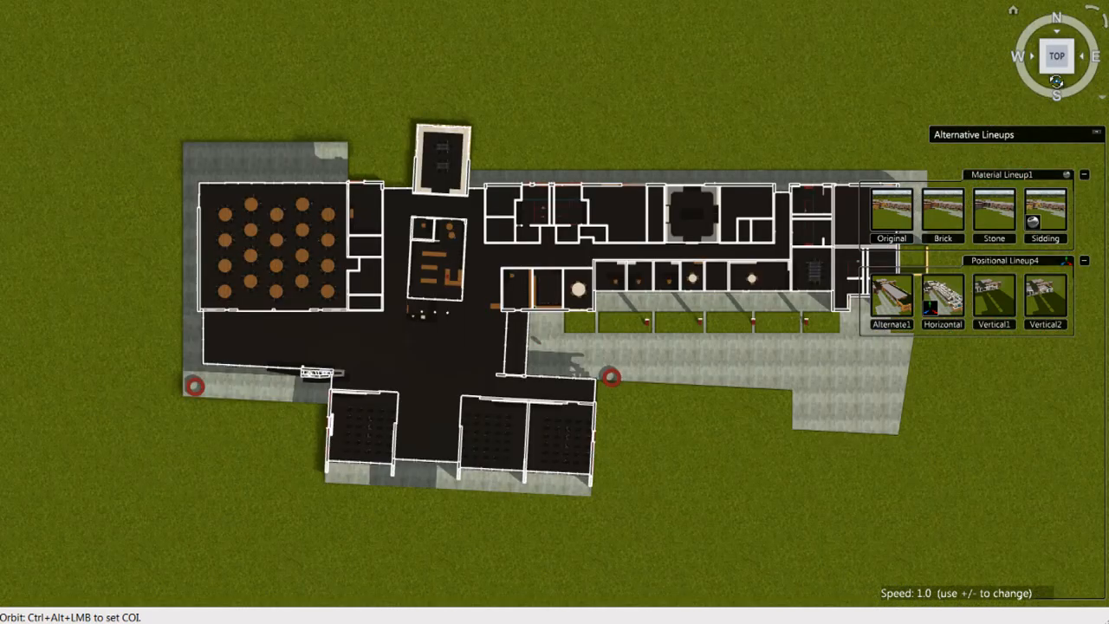
left_click(891, 299)
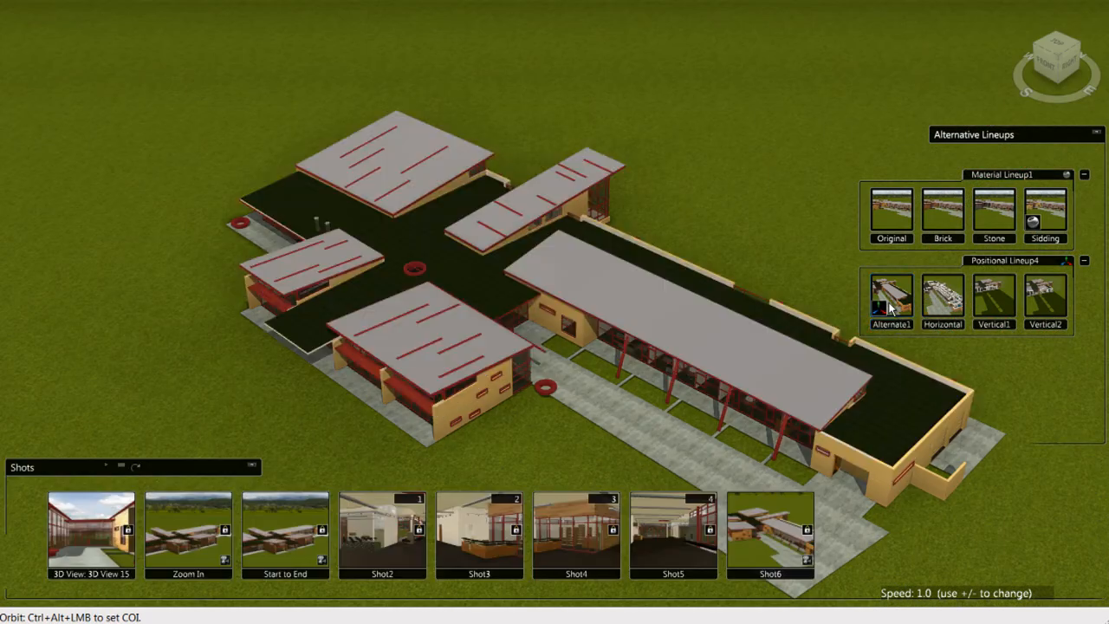
- Play the camera shots Shot3, Shot5 and Shot6 to present the interior and exterior of the building
left_click(480, 533)
left_click(658, 533)
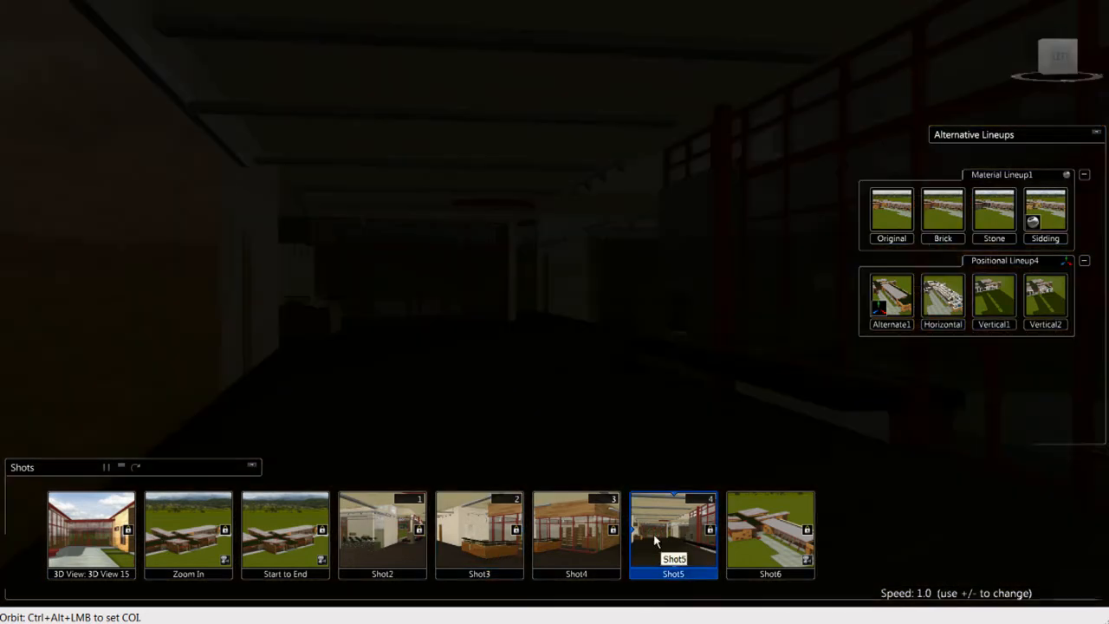
left_click(758, 537)
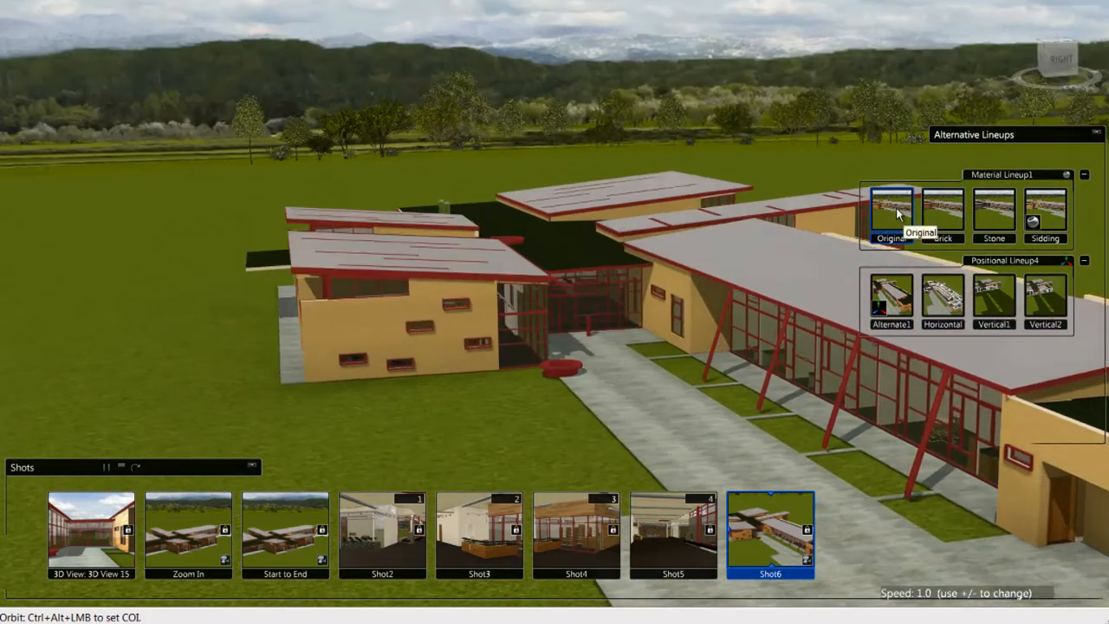
- Switch the building's material alternative to Original, compare it with Brick, and return to Original
left_click(896, 213)
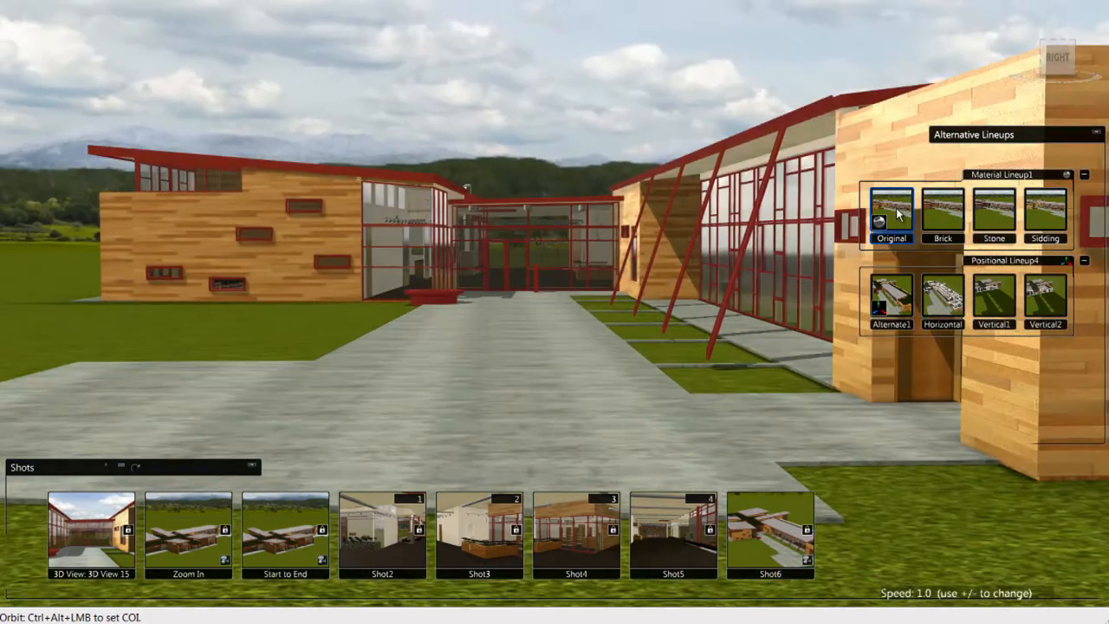
left_click(946, 215)
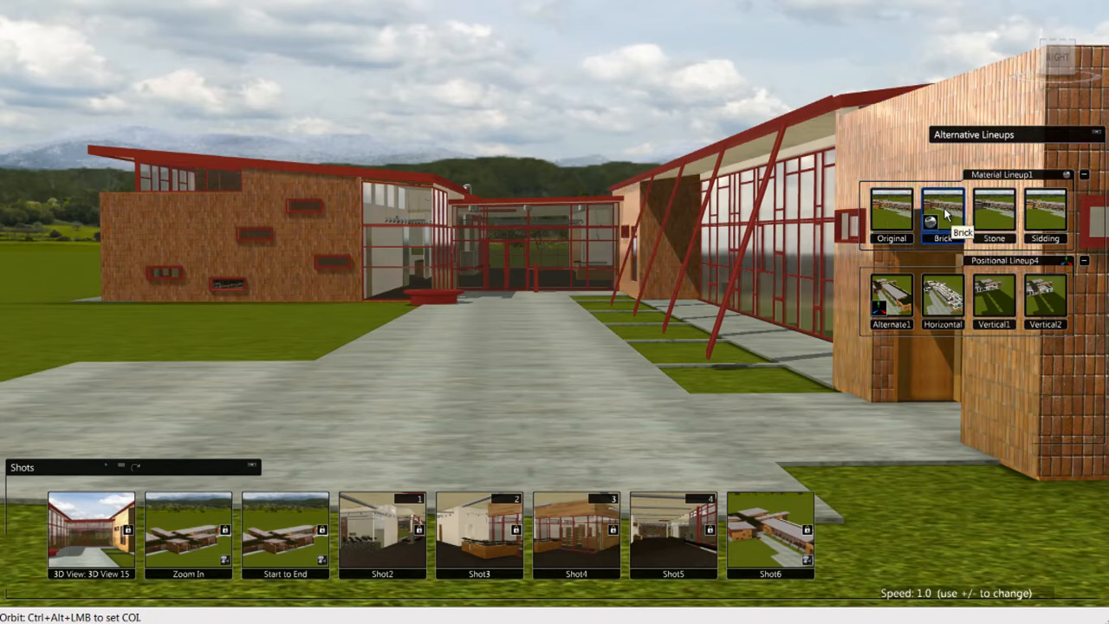
left_click(896, 220)
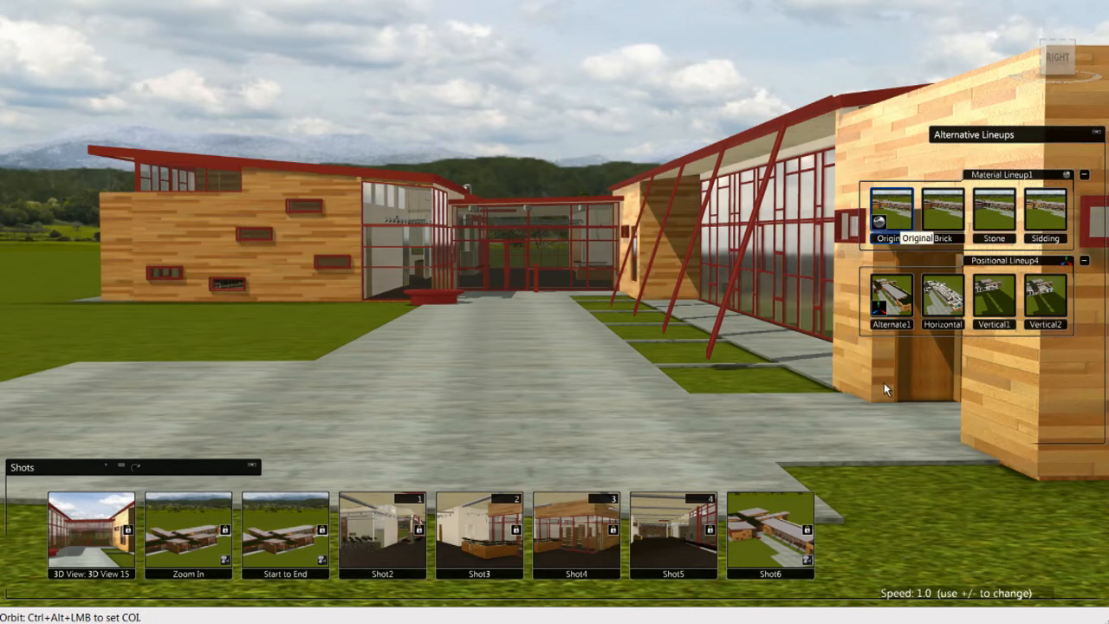